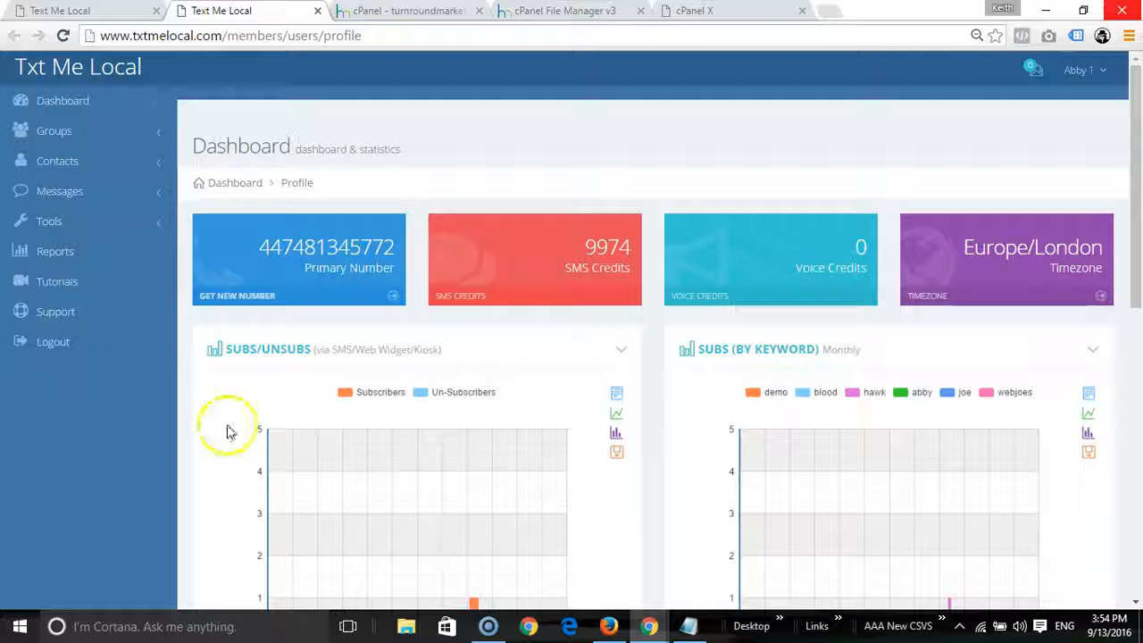
Step: Open the Create Web Sign-up Widget form from the Tools section
click(52, 222)
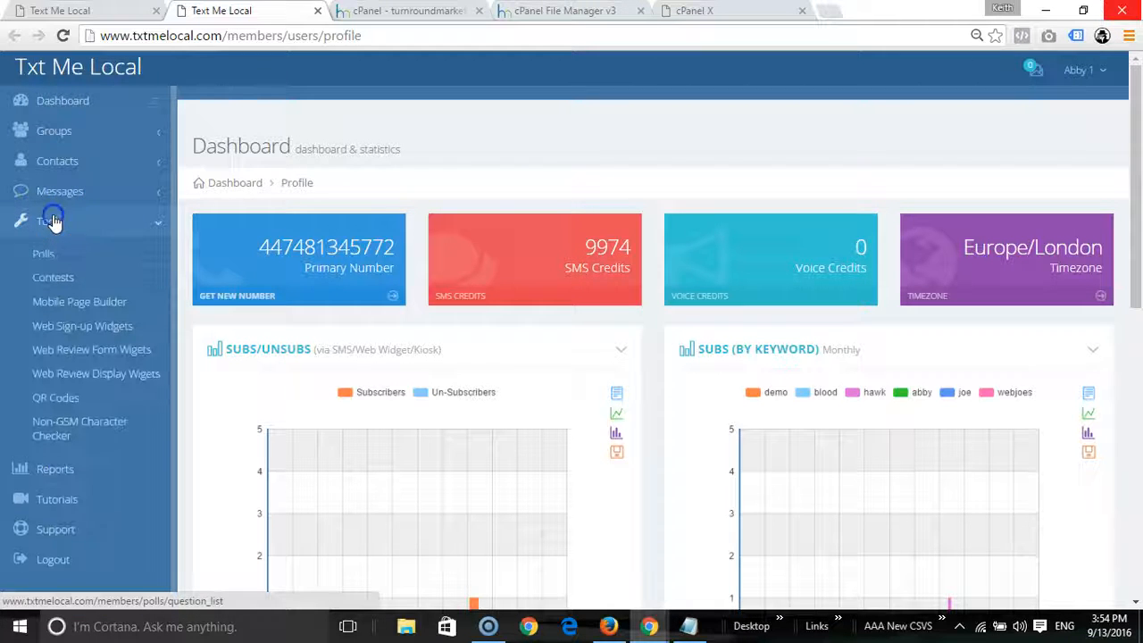
click(61, 339)
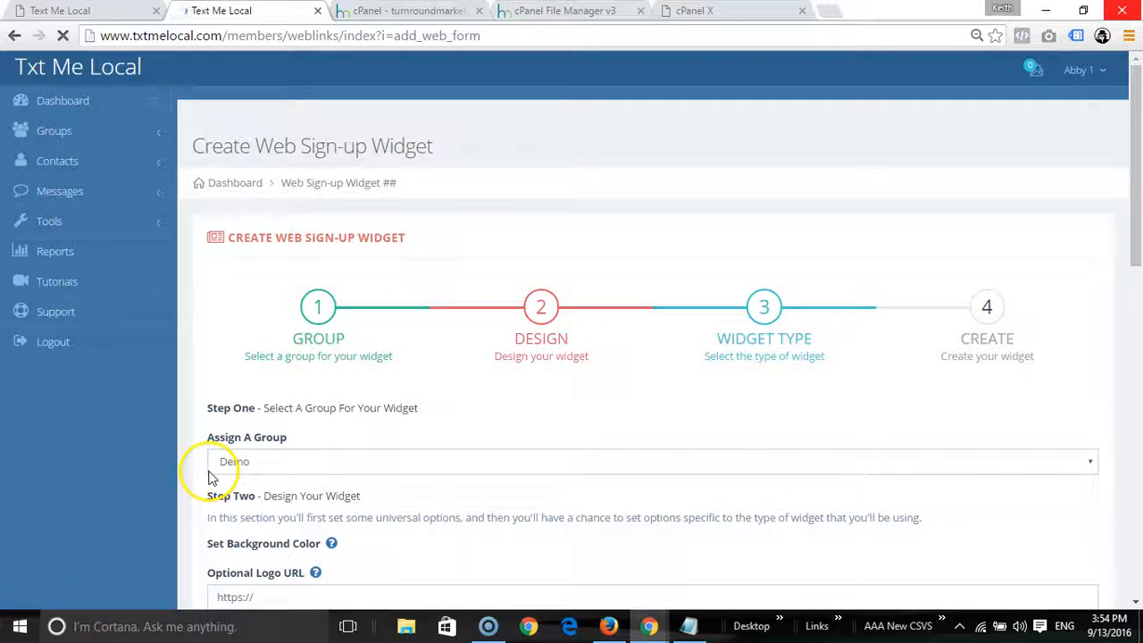
scroll(357, 375, down, 2)
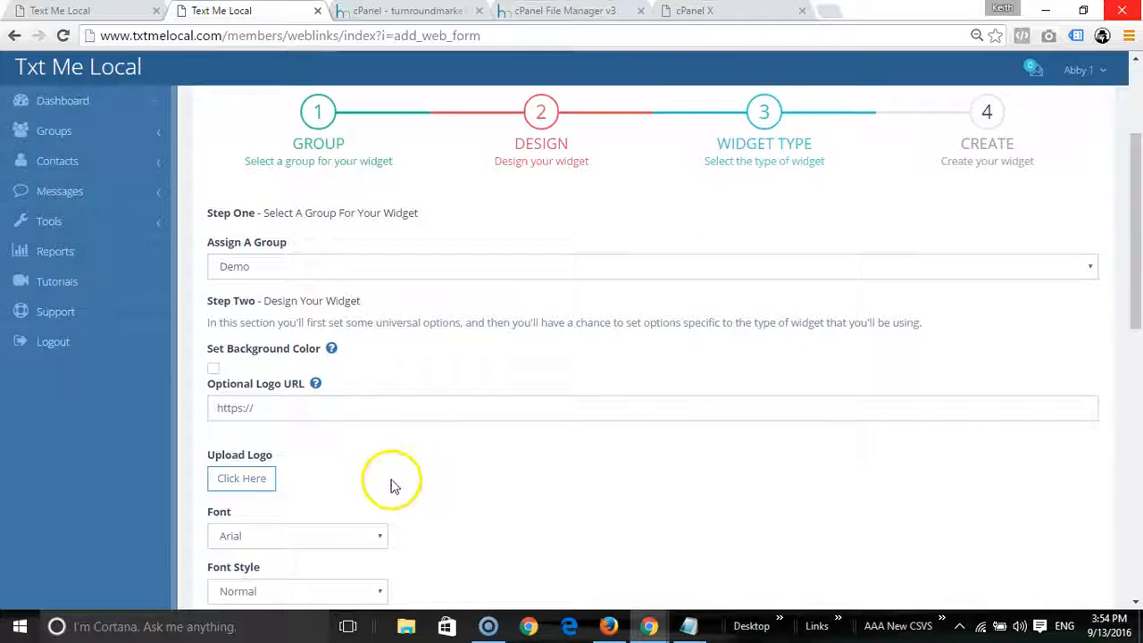
scroll(398, 490, up, 3)
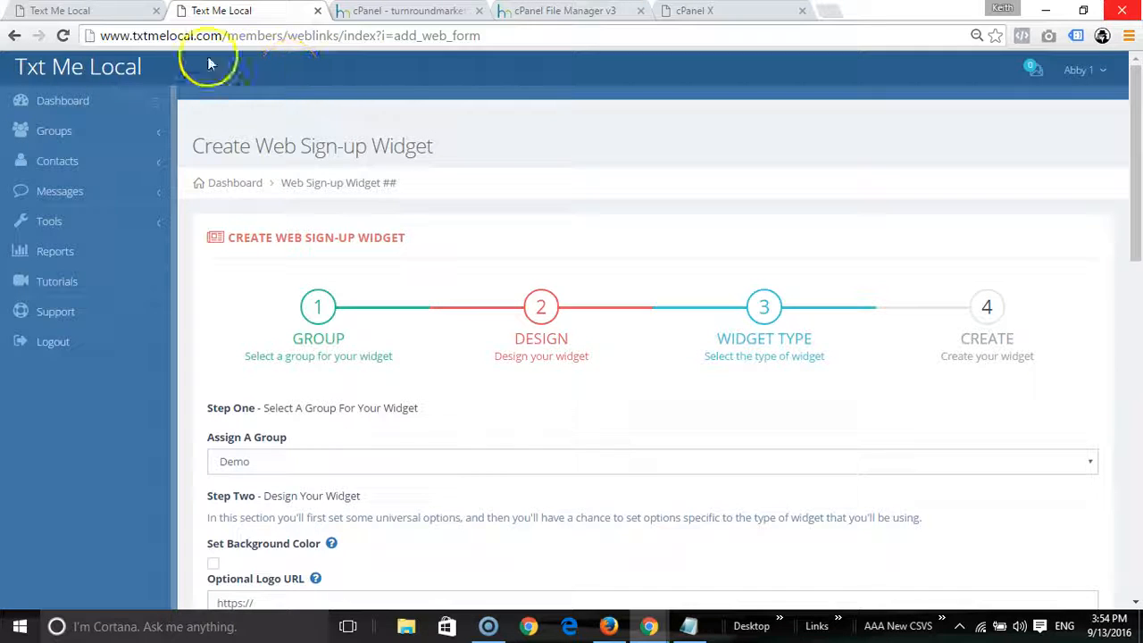
Step: Return to the earlier widget form with the Web Demo group assigned
click(53, 11)
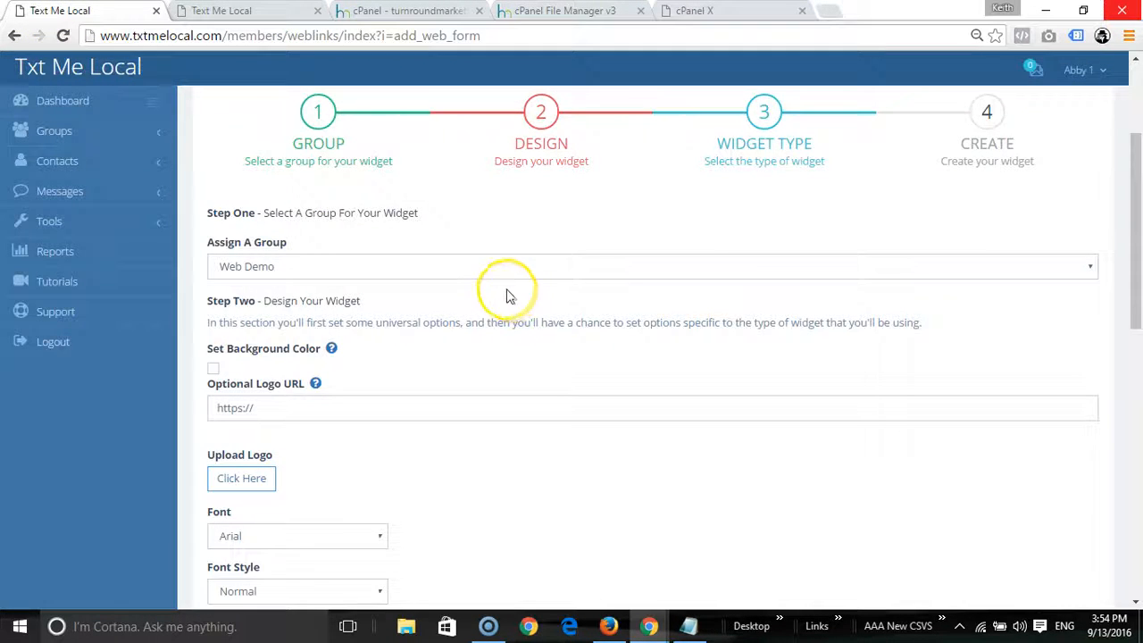
scroll(505, 294, up, 2)
scroll(502, 294, down, 2)
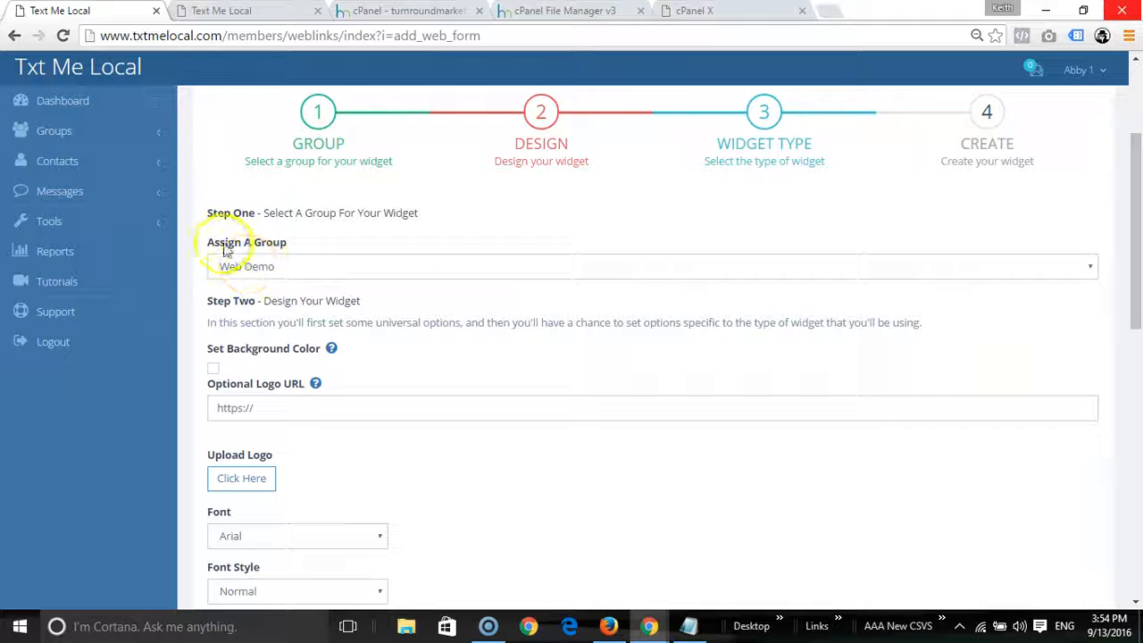
click(285, 266)
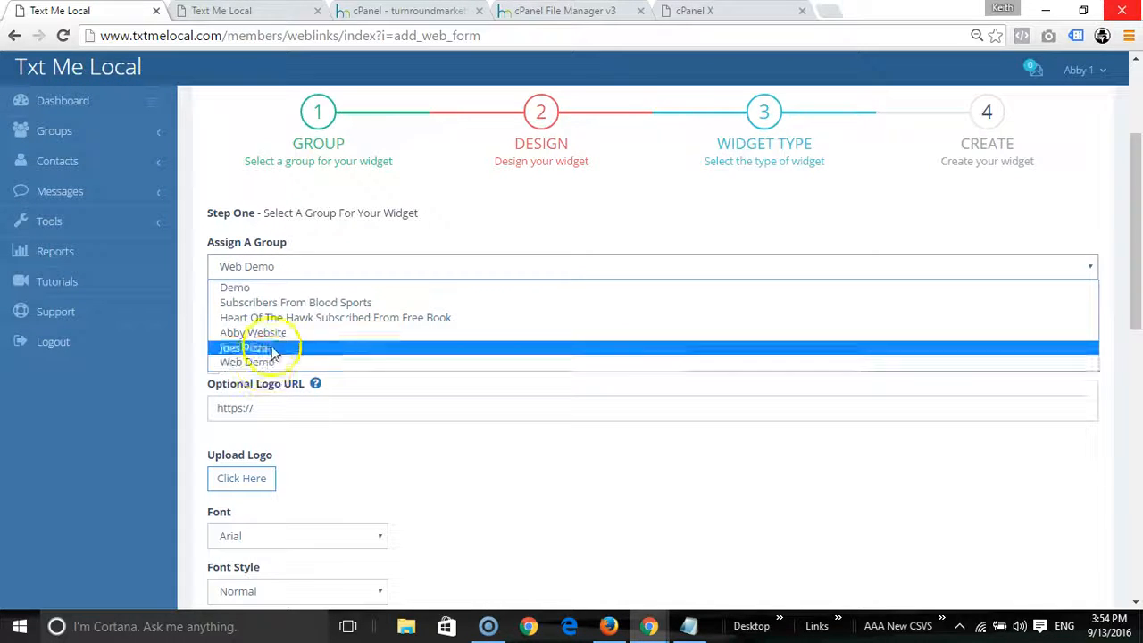
click(505, 208)
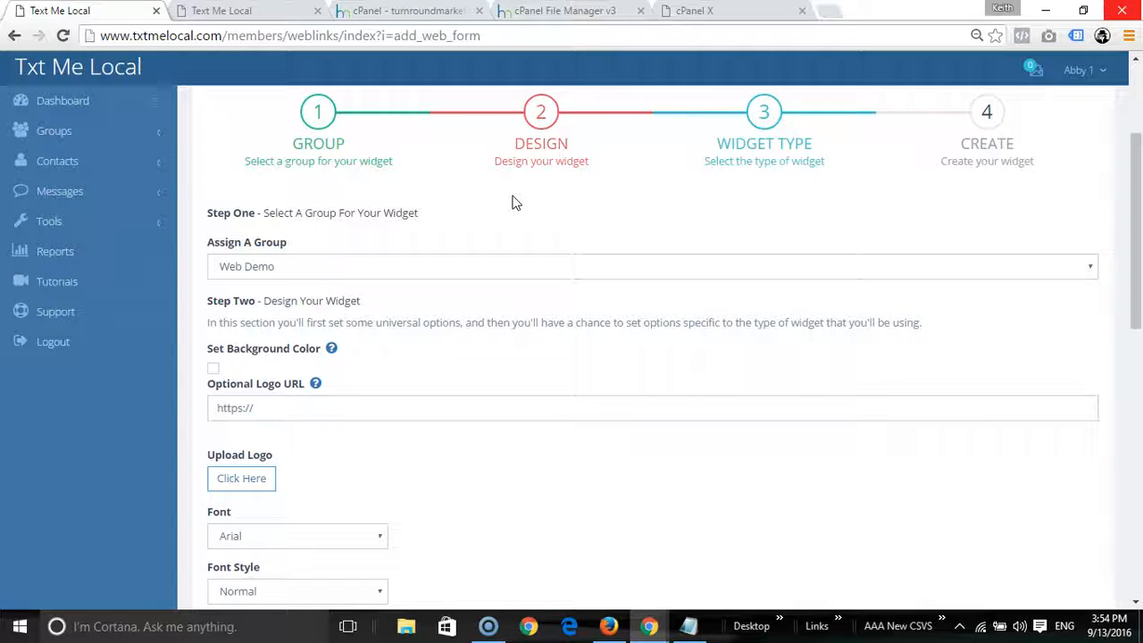
click(498, 207)
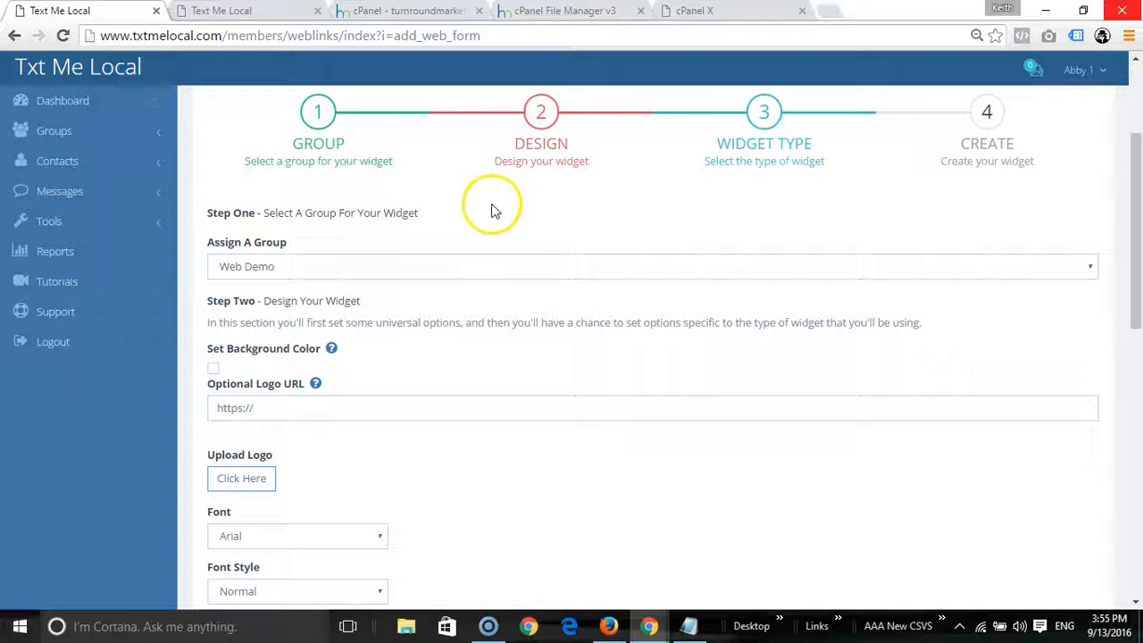
click(494, 212)
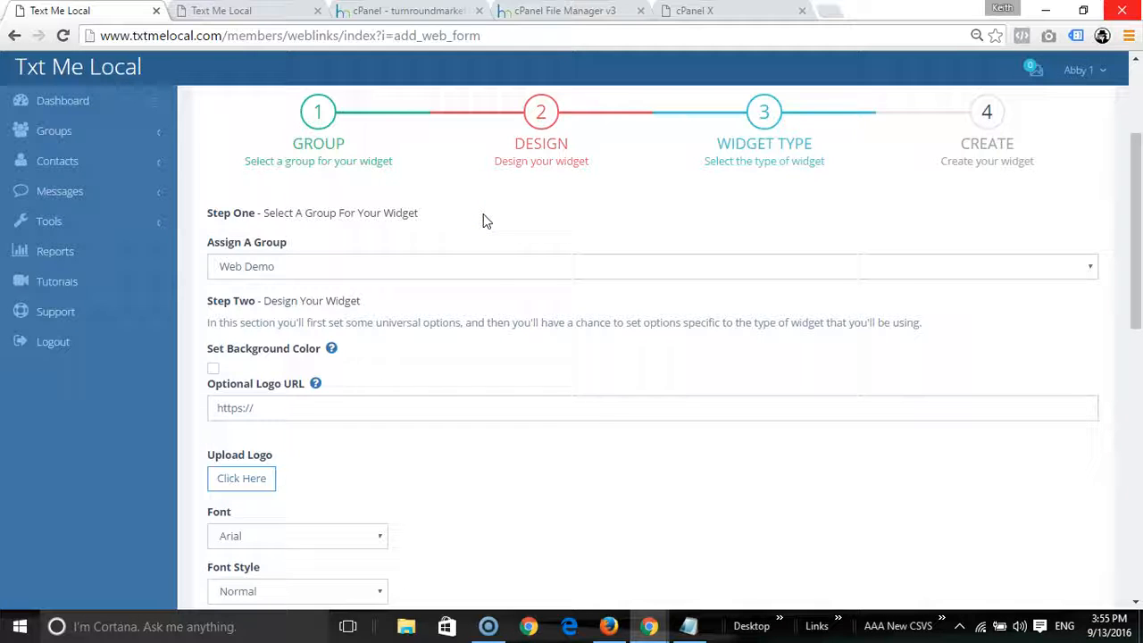
click(490, 202)
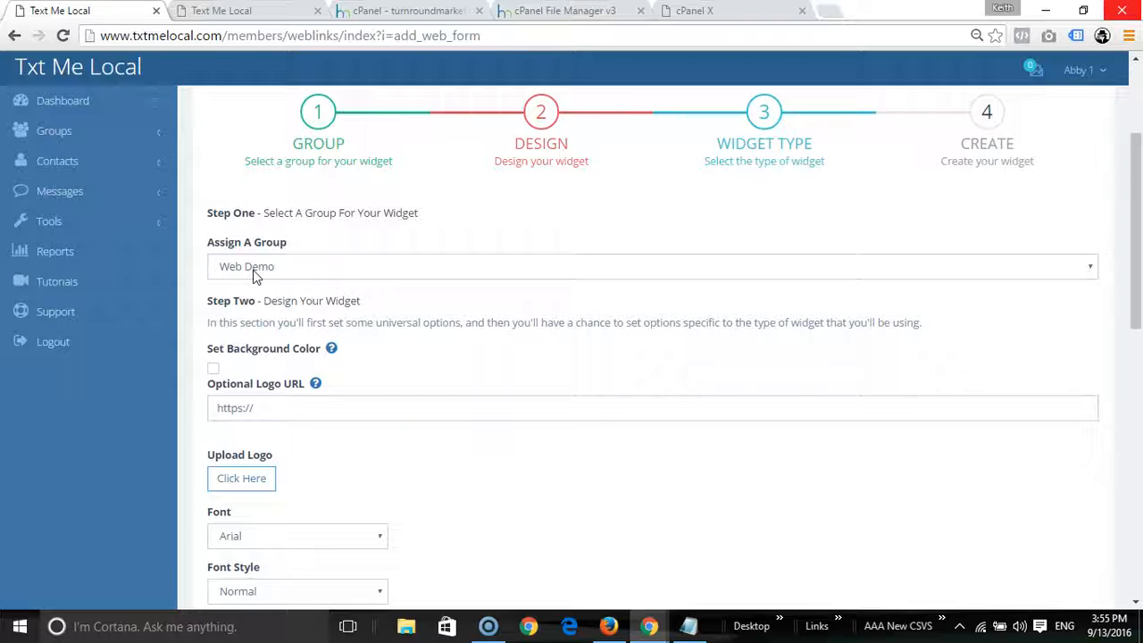
Step: Delete the stray character after 'table' so the message reads 'booking your table with Joe's Pizzas'
drag(1137, 222, 1131, 349)
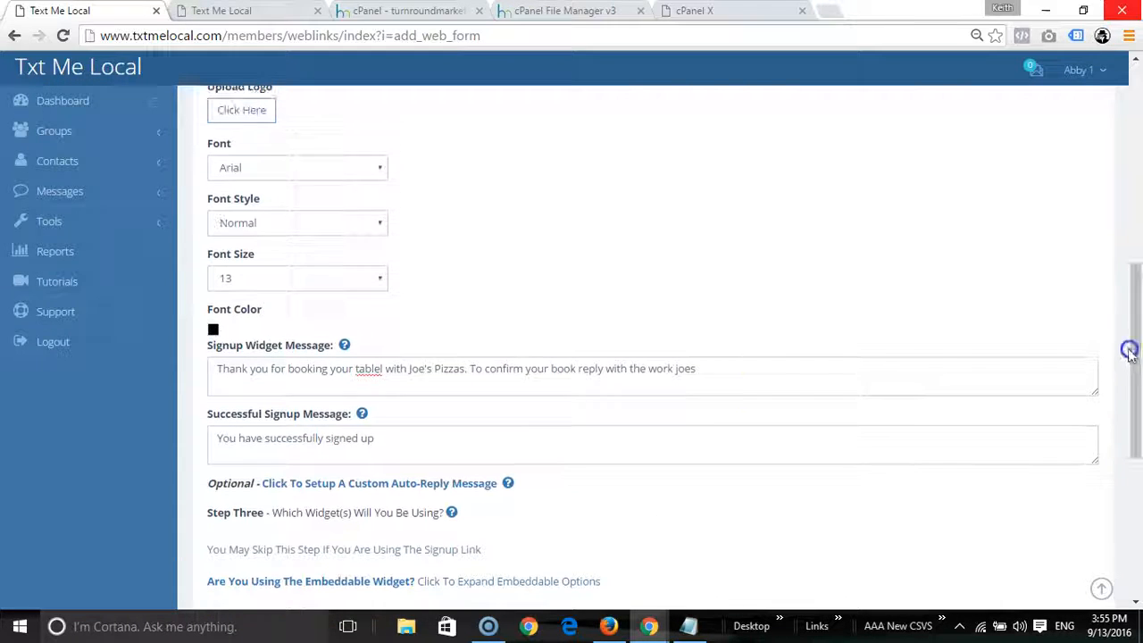
click(381, 372)
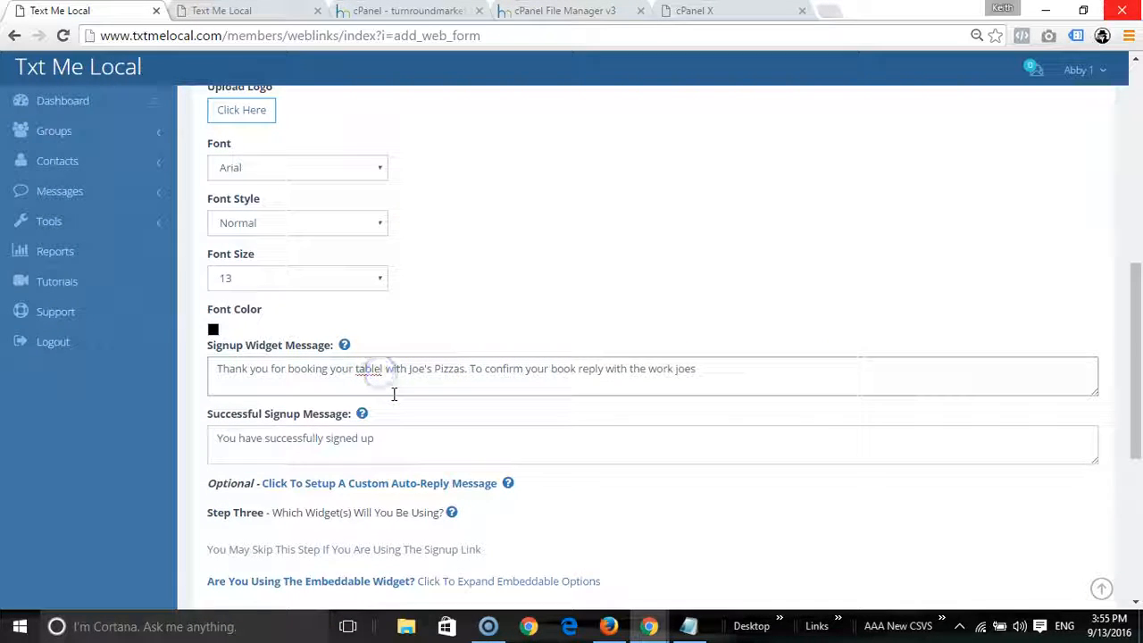
key(Delete)
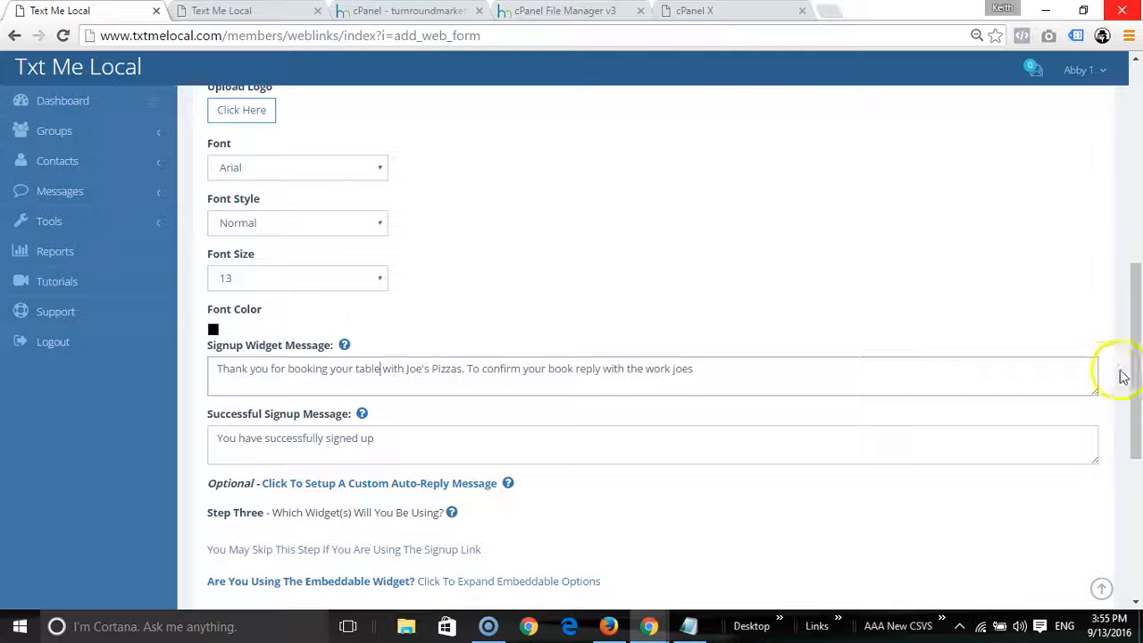
drag(1137, 377, 1135, 318)
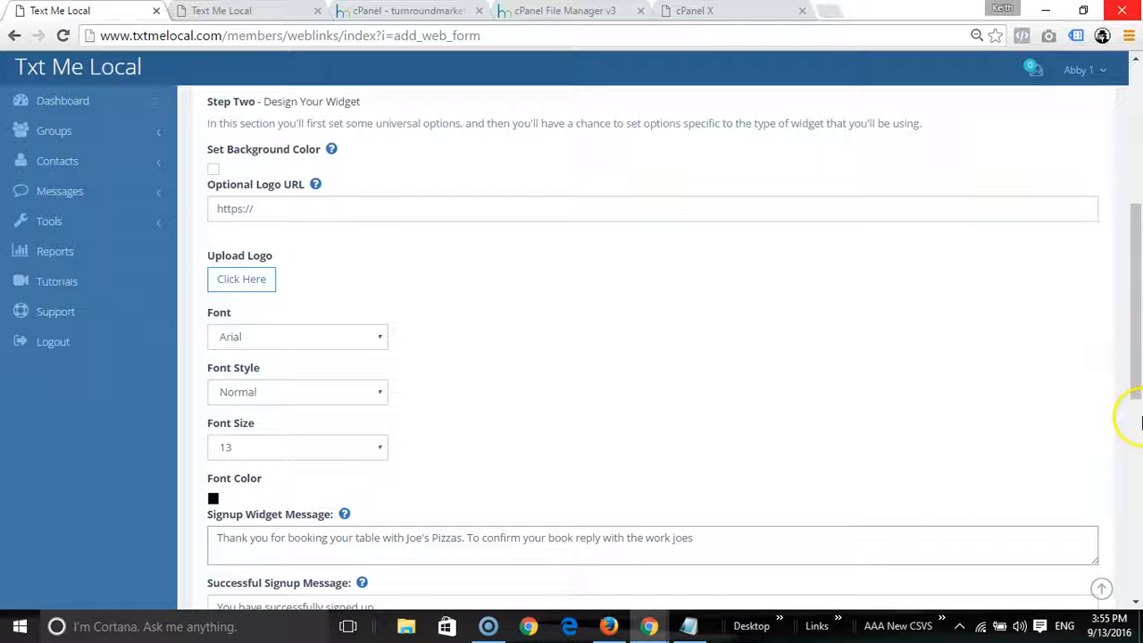
drag(1137, 386, 1127, 331)
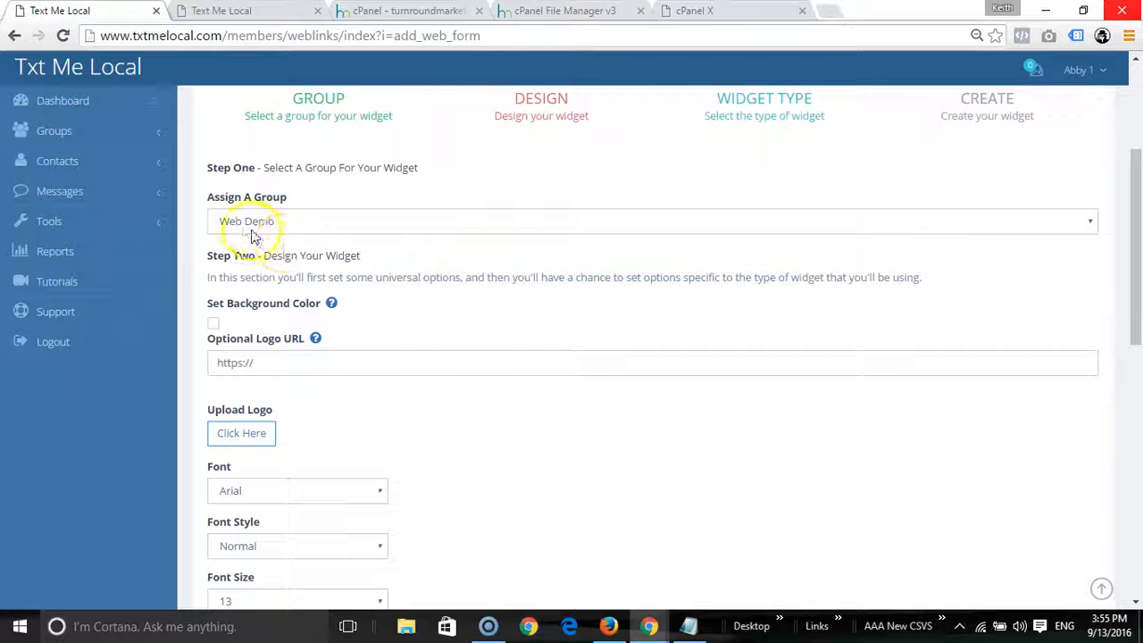
click(296, 222)
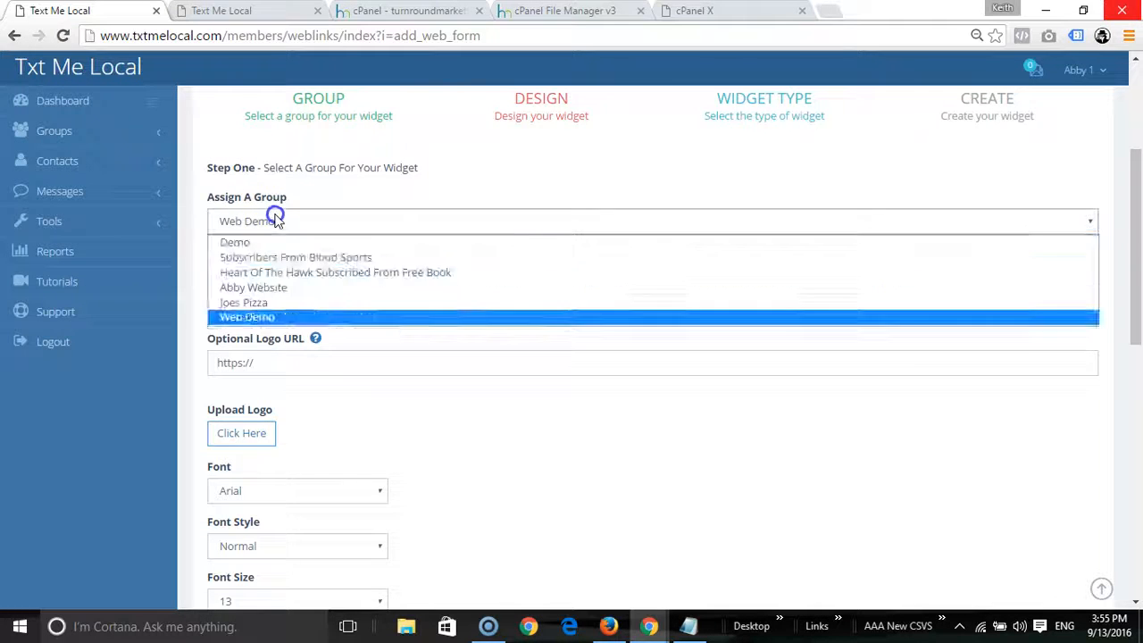
click(246, 317)
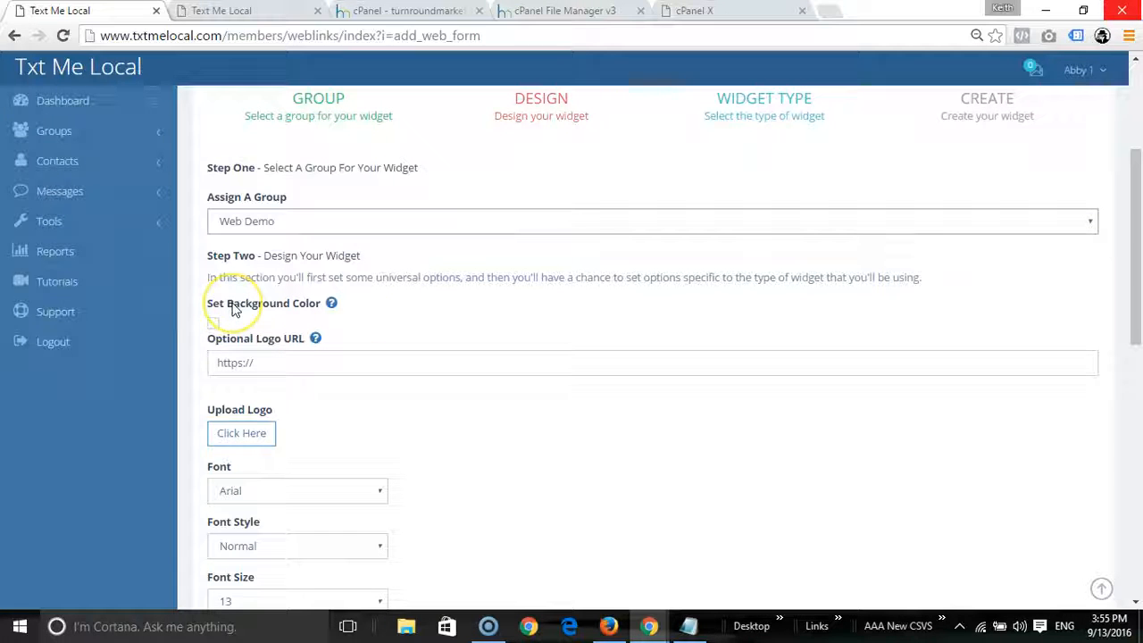
click(215, 325)
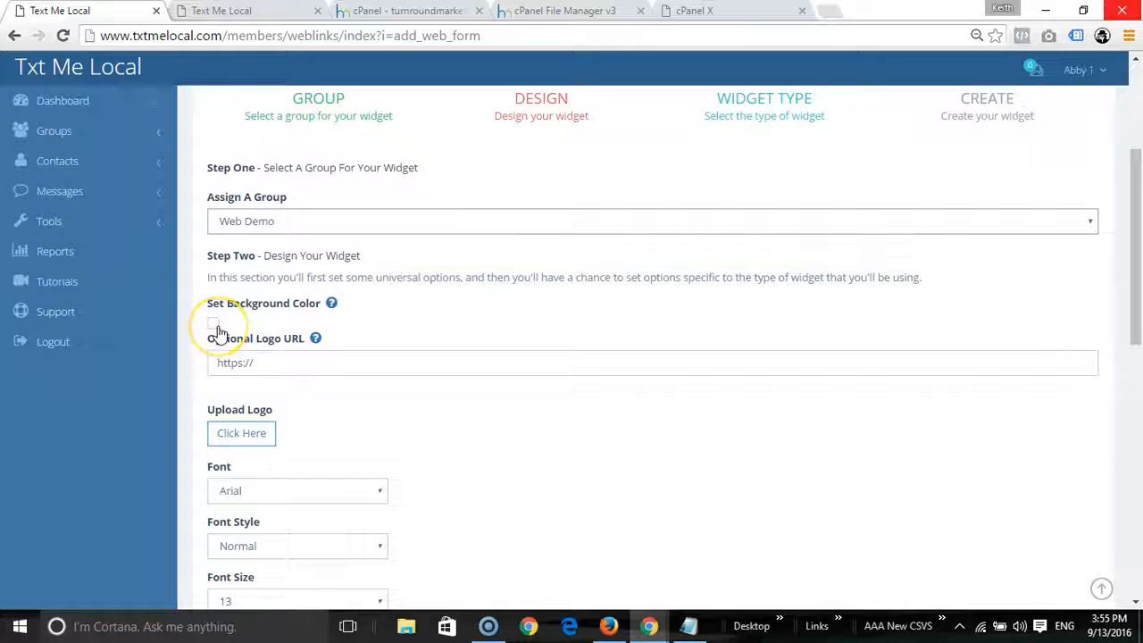
click(280, 362)
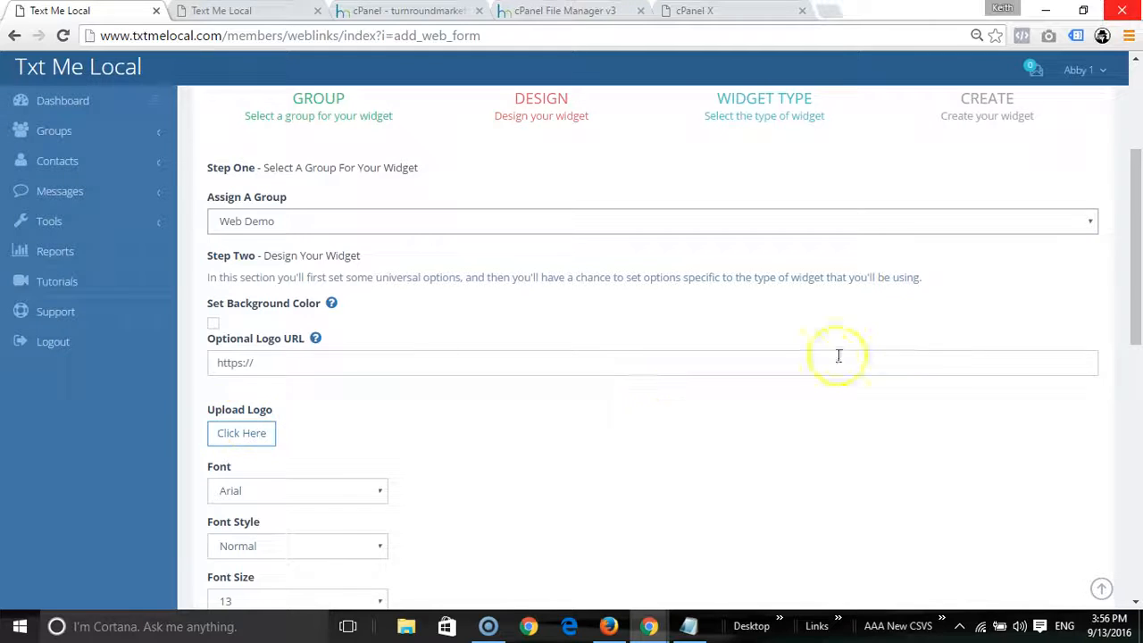
drag(1137, 230, 1138, 327)
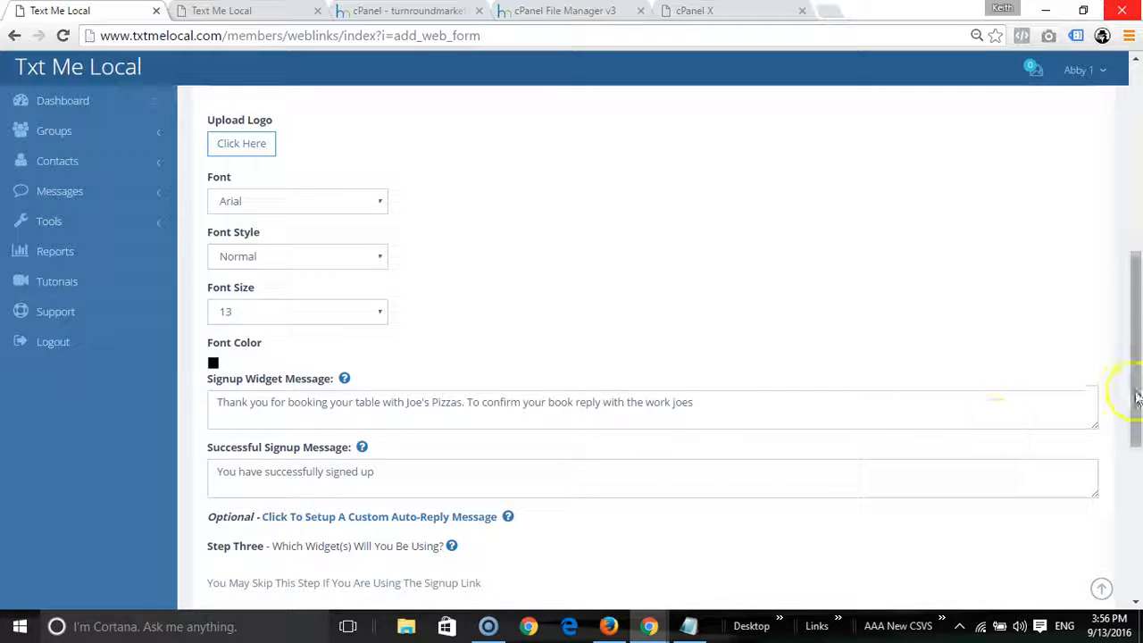
Step: Change 'book' to 'booking' in the message, then move to the other widget form
drag(1134, 362, 1133, 428)
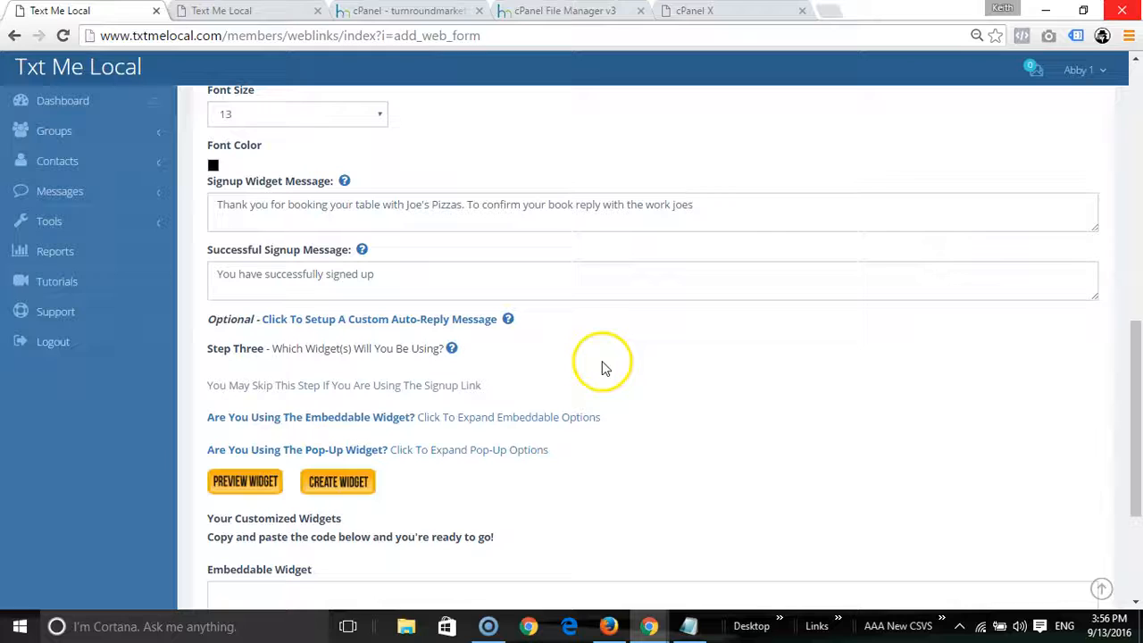
click(433, 209)
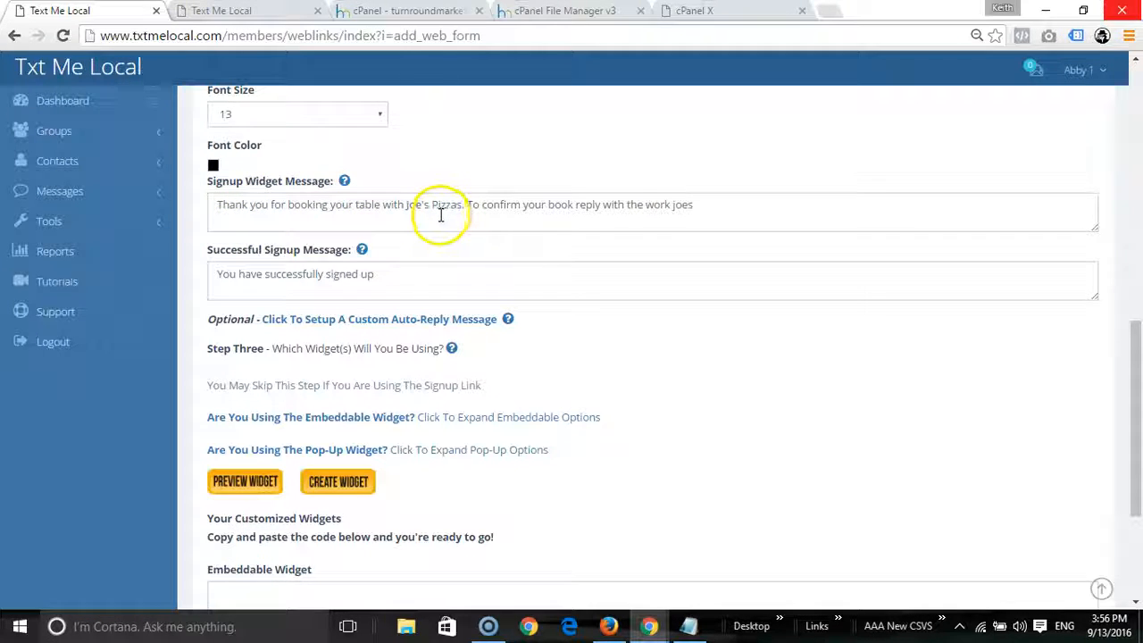
click(572, 204)
text(ing)
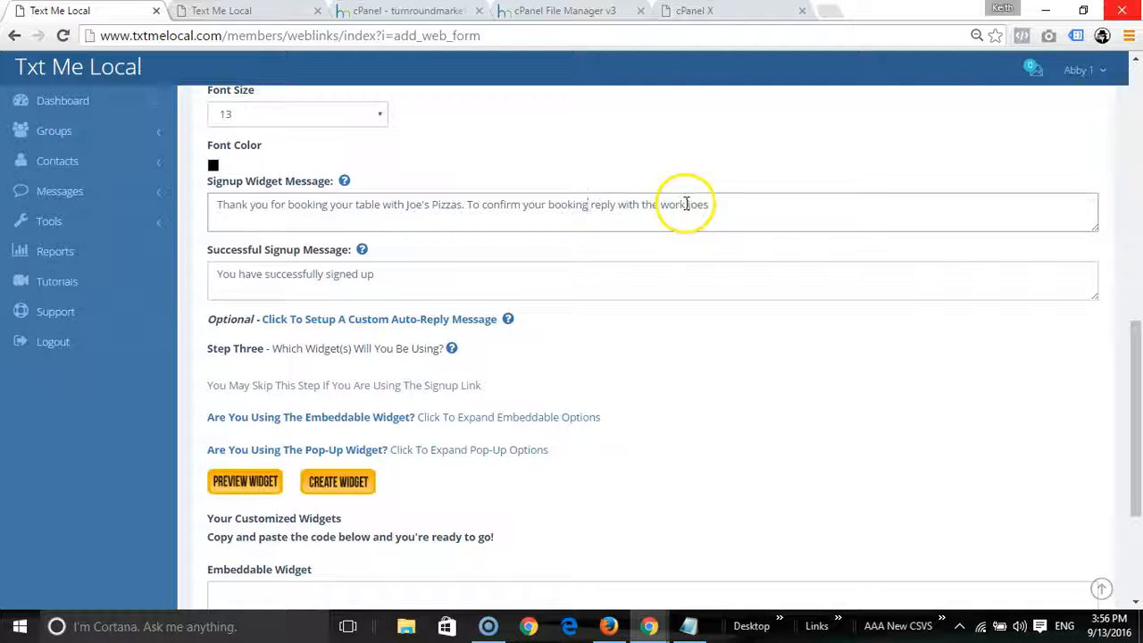
click(272, 14)
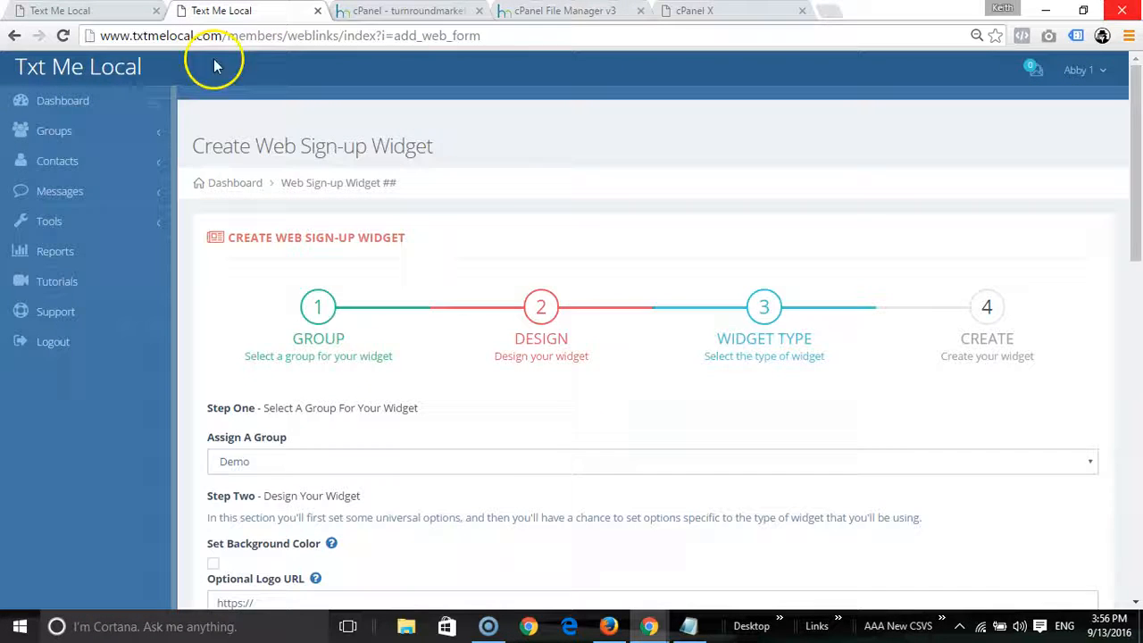
Step: Look up the Web Demo keyword 'webjoes' under Manage Groups, then resume editing the message's reply word
click(55, 134)
click(63, 163)
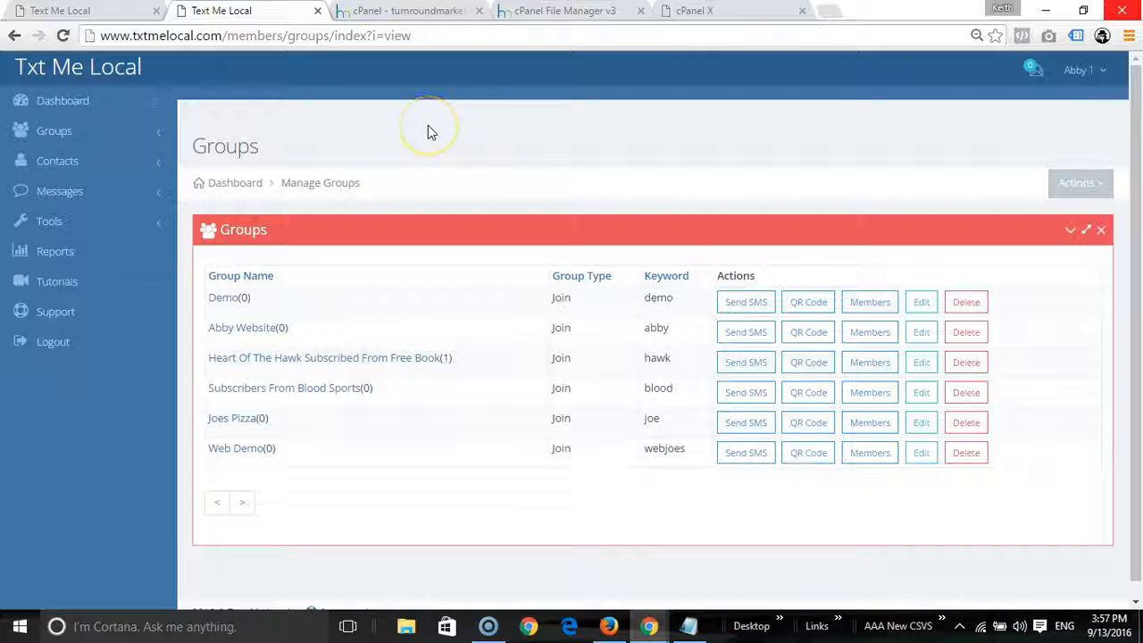
click(101, 18)
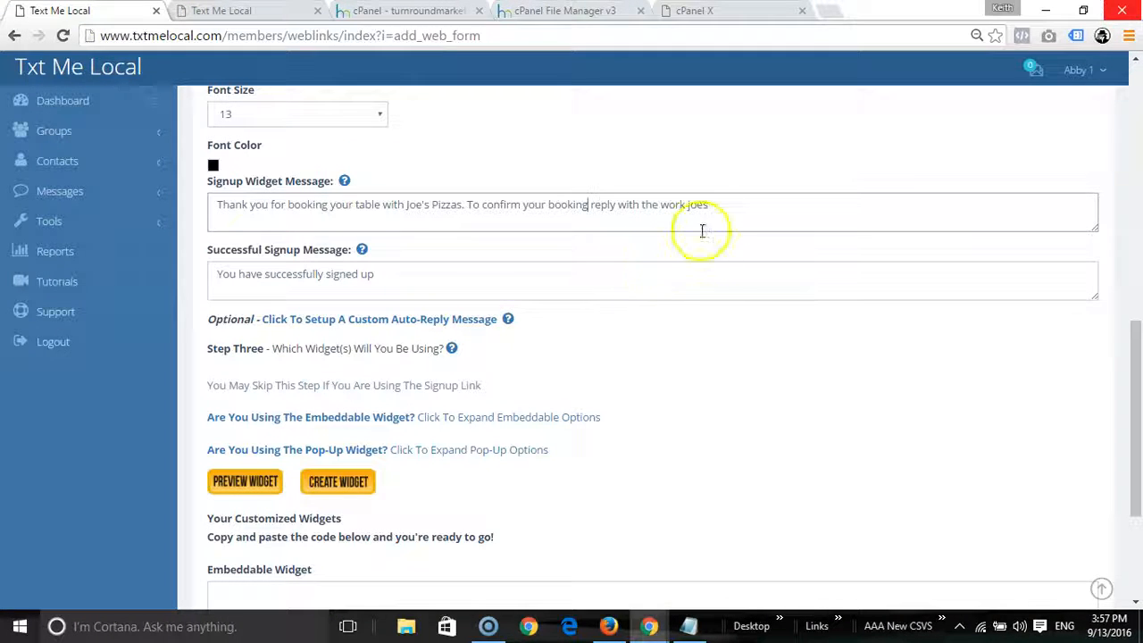
click(712, 204)
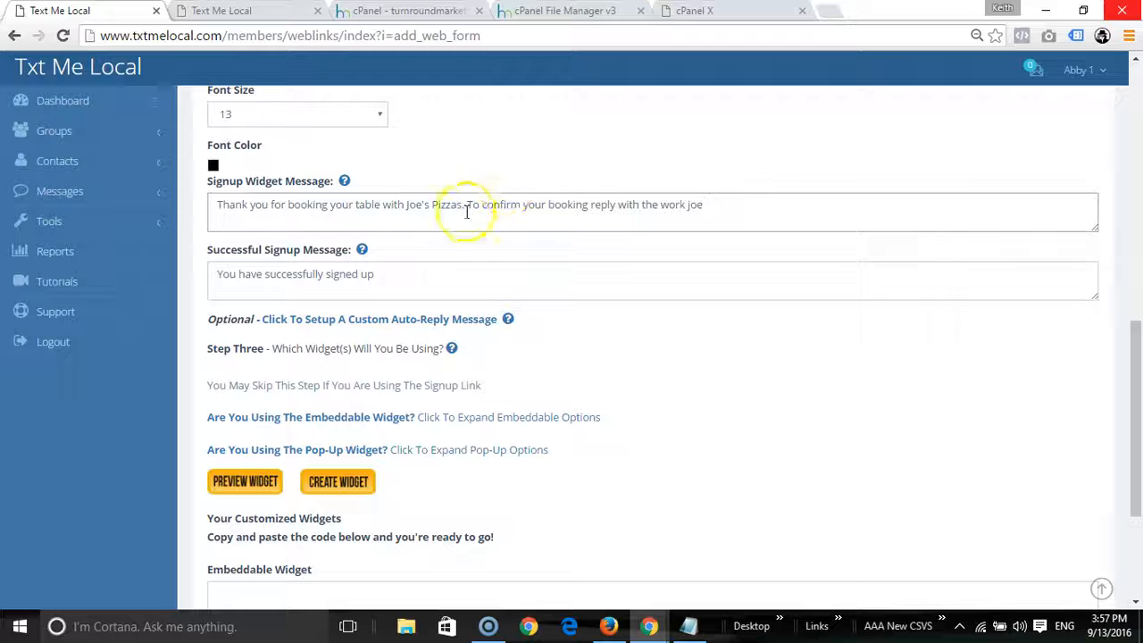
click(228, 11)
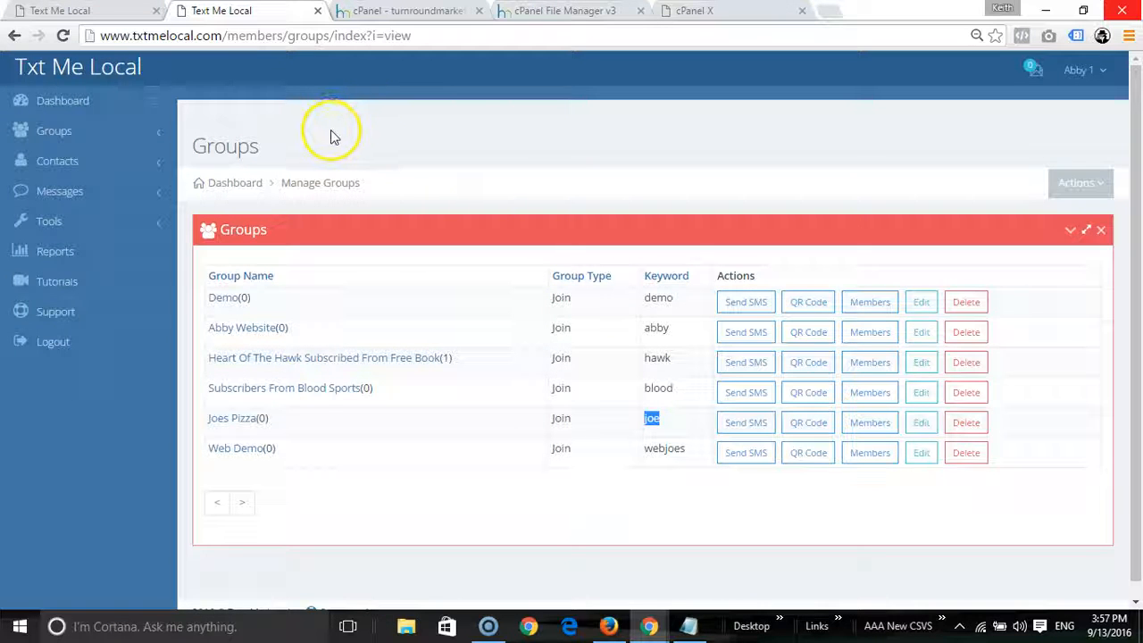
click(80, 11)
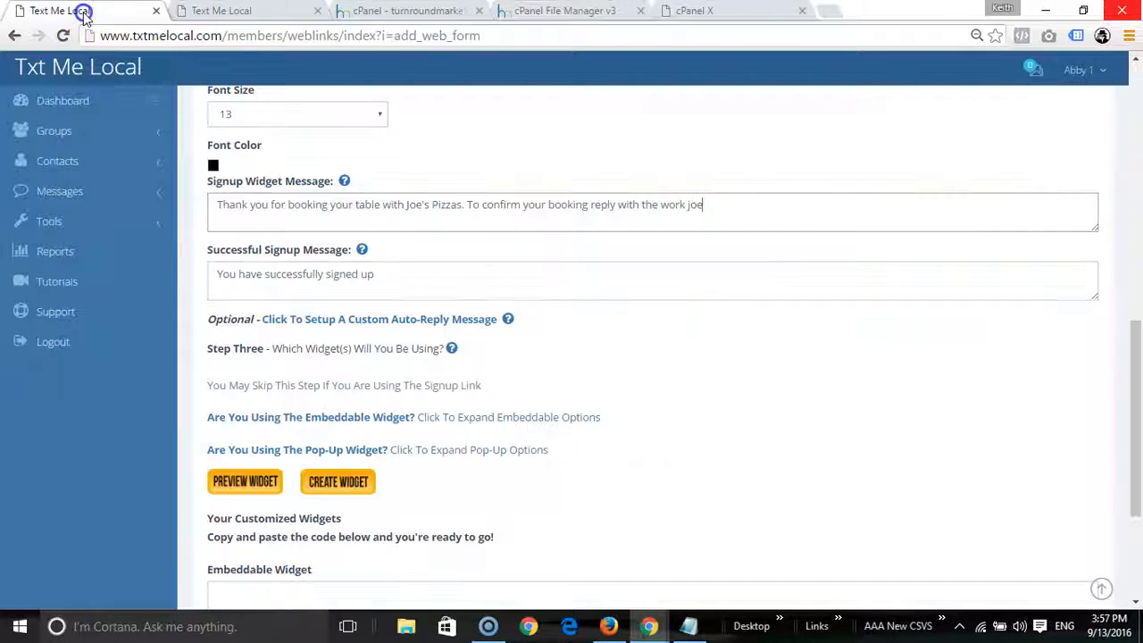
scroll(509, 408, down, 2)
click(245, 288)
drag(264, 21, 513, 152)
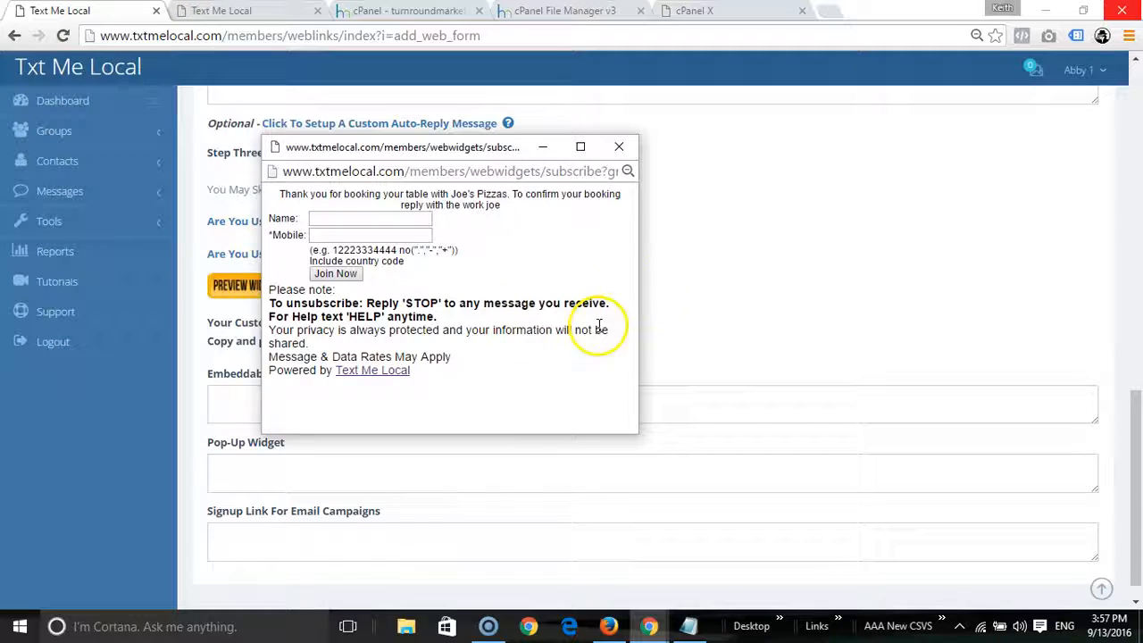
drag(638, 223, 683, 225)
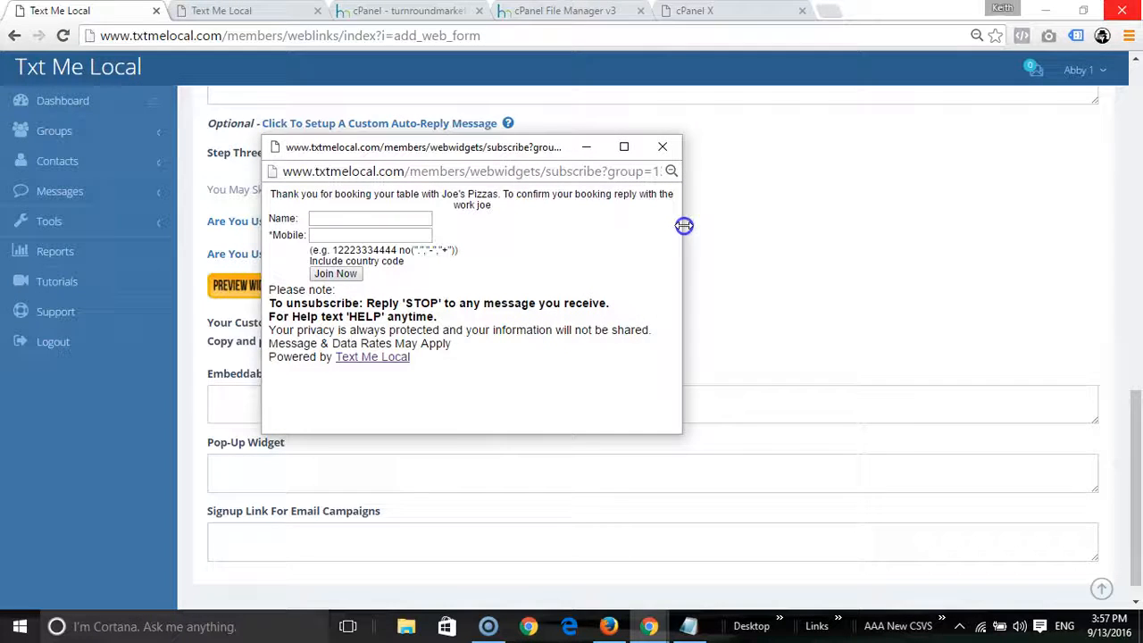
mouse_move(439, 435)
mouse_down()
mouse_move(446, 473)
mouse_move(437, 412)
mouse_up()
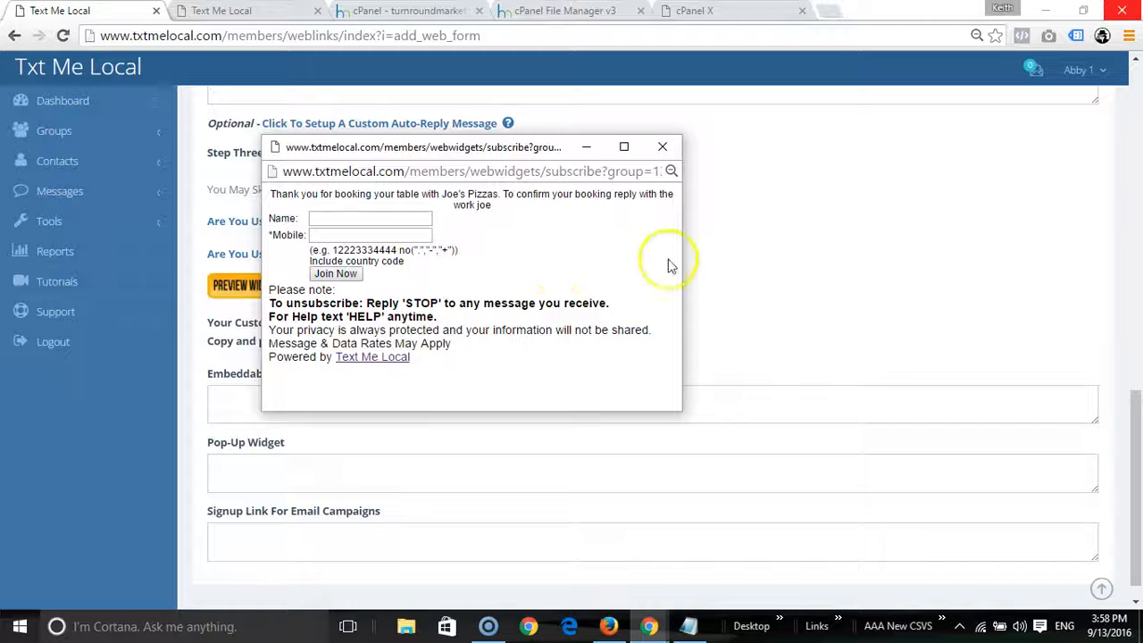
click(660, 149)
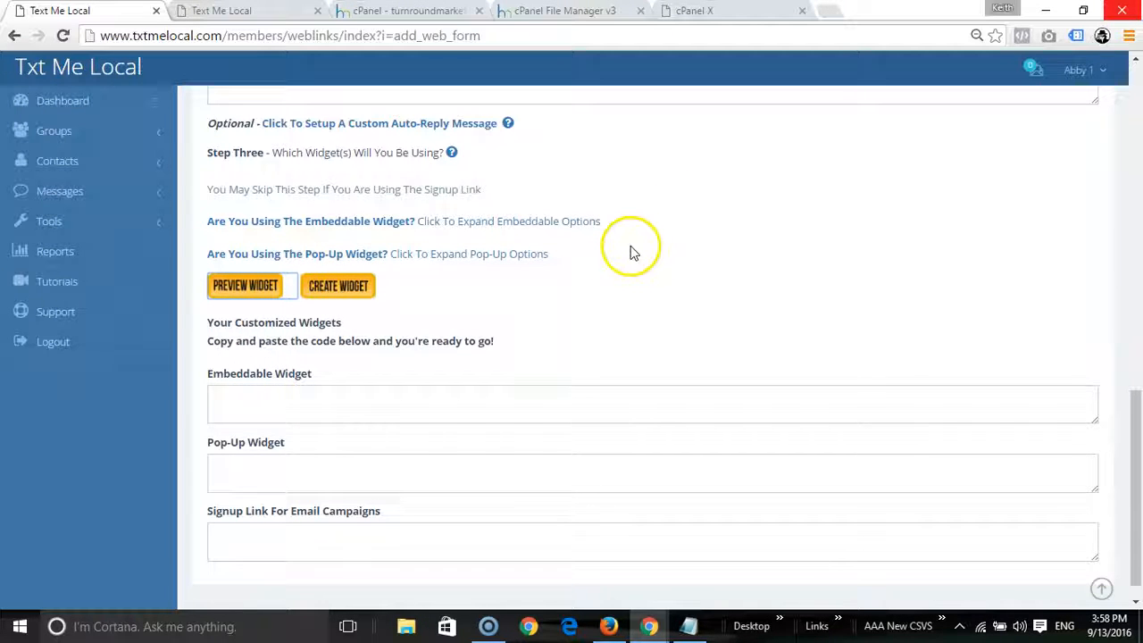
click(496, 304)
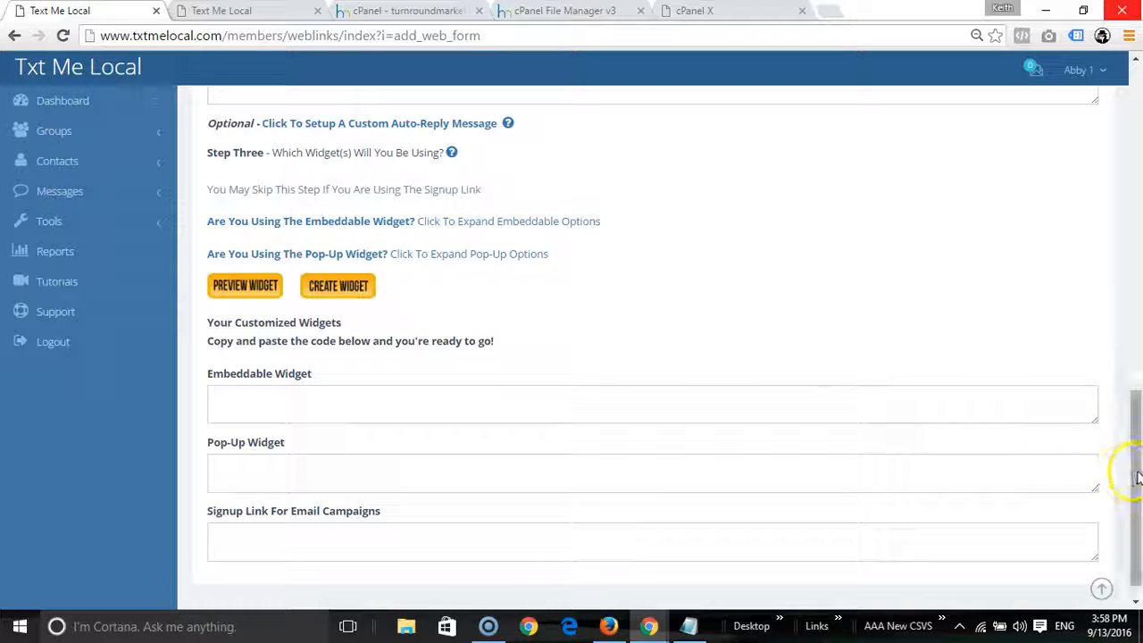
scroll(1134, 420, up, 1)
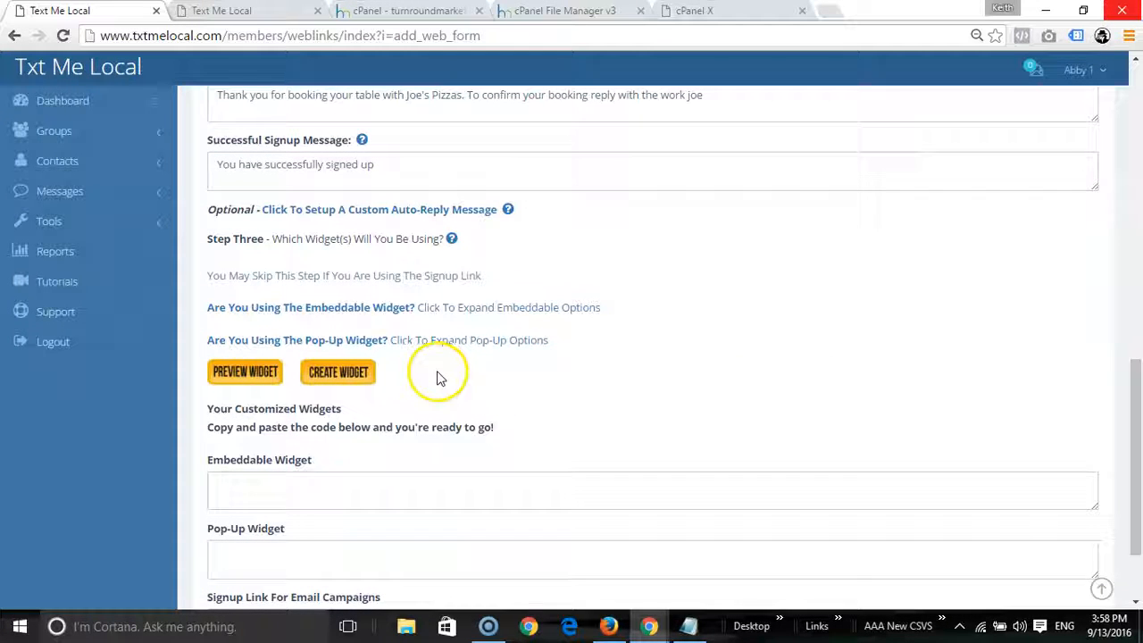
click(378, 314)
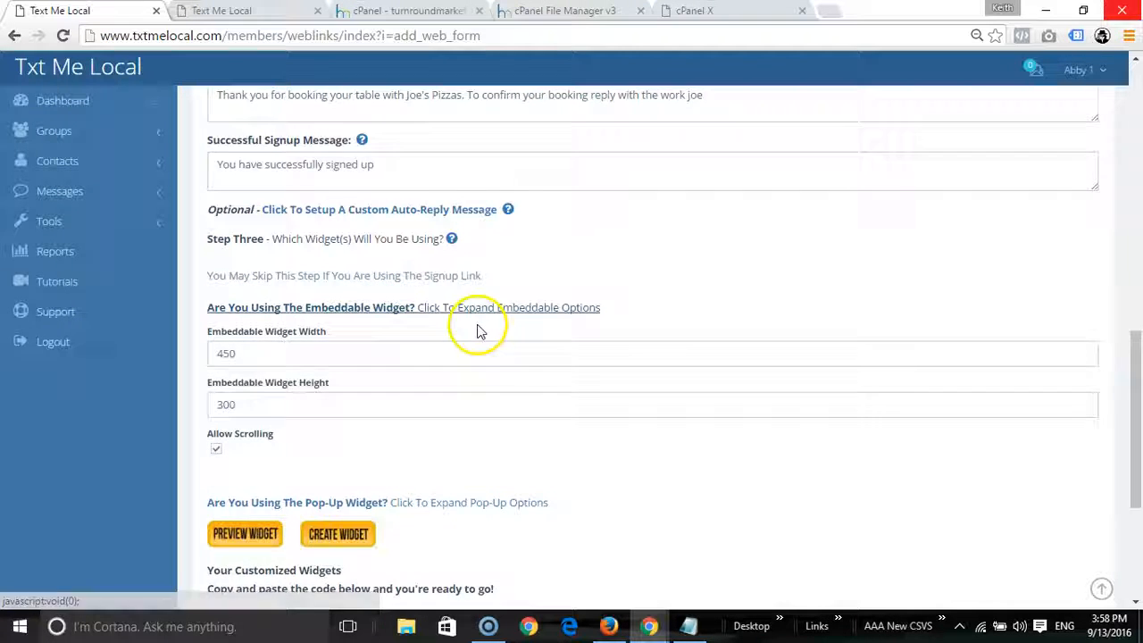
scroll(476, 329, down, 2)
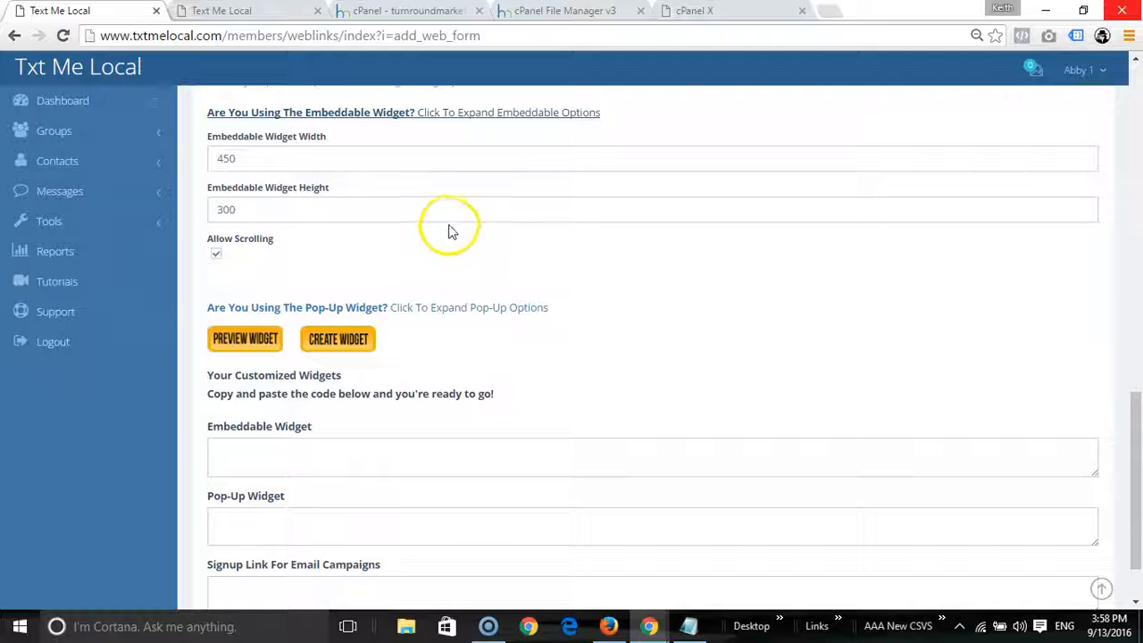
click(413, 113)
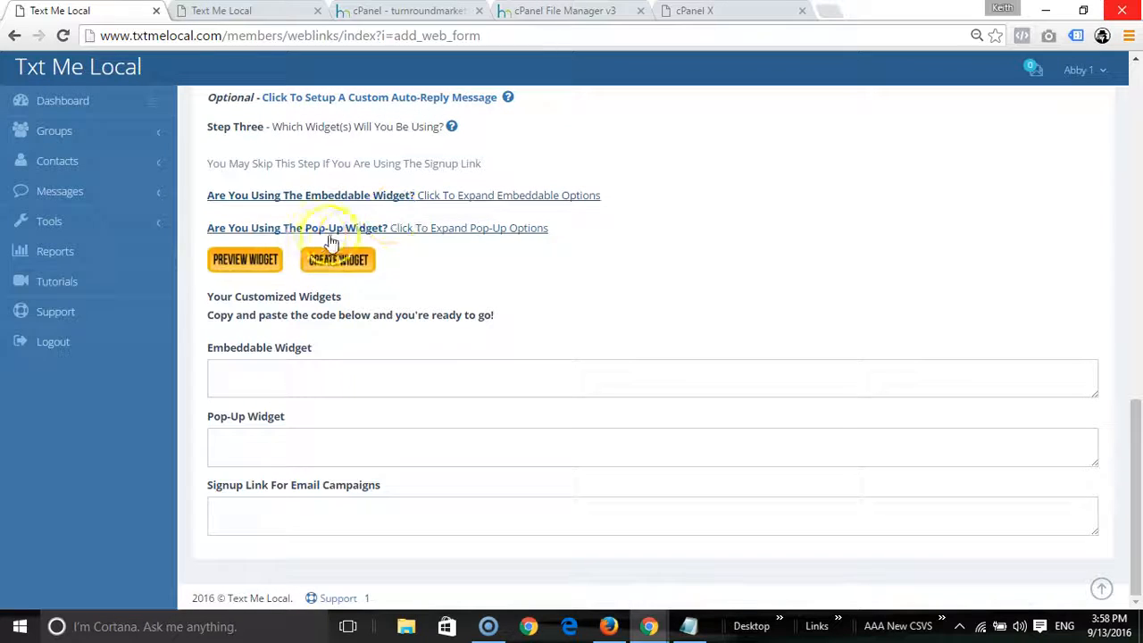
click(390, 235)
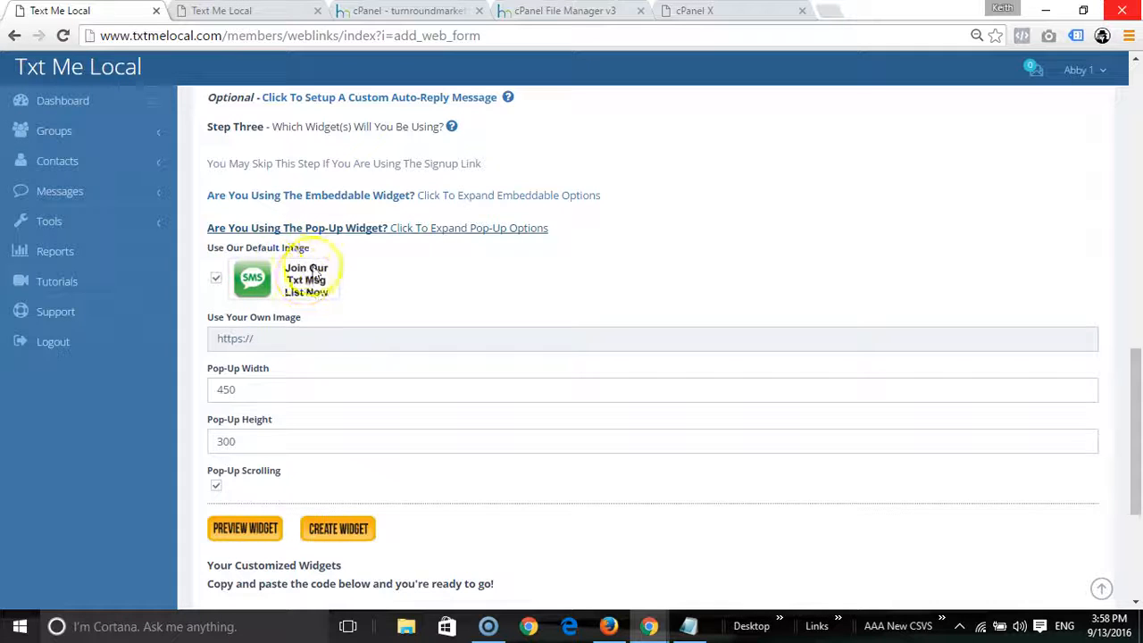
click(382, 231)
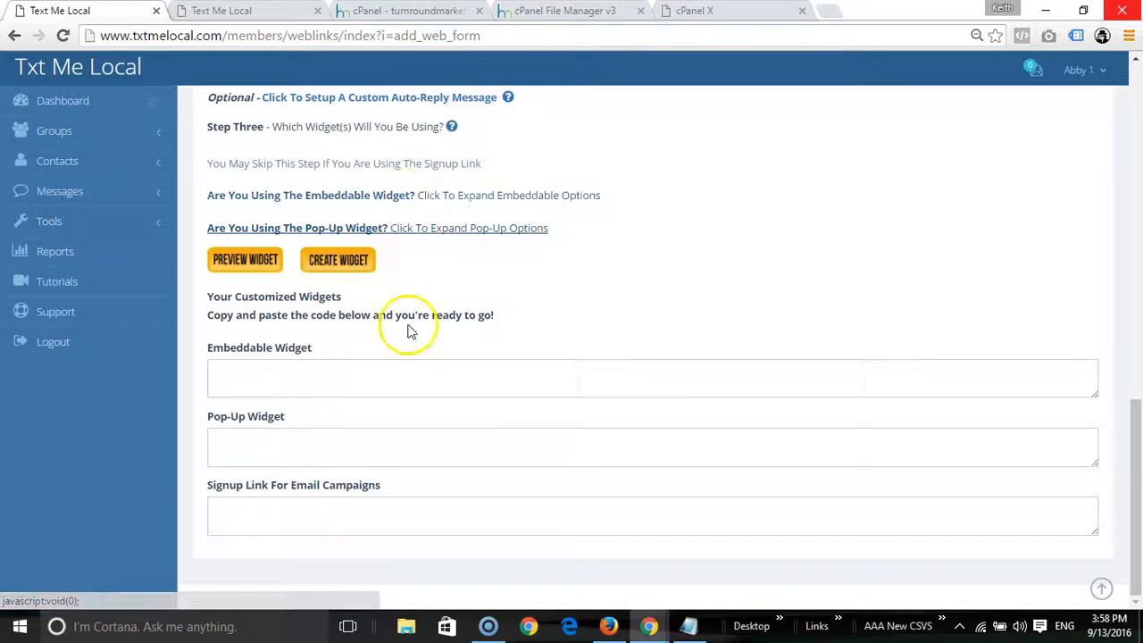
Step: Generate the widget's embeddable, pop-up and signup-link code, and copy the embeddable code
click(339, 270)
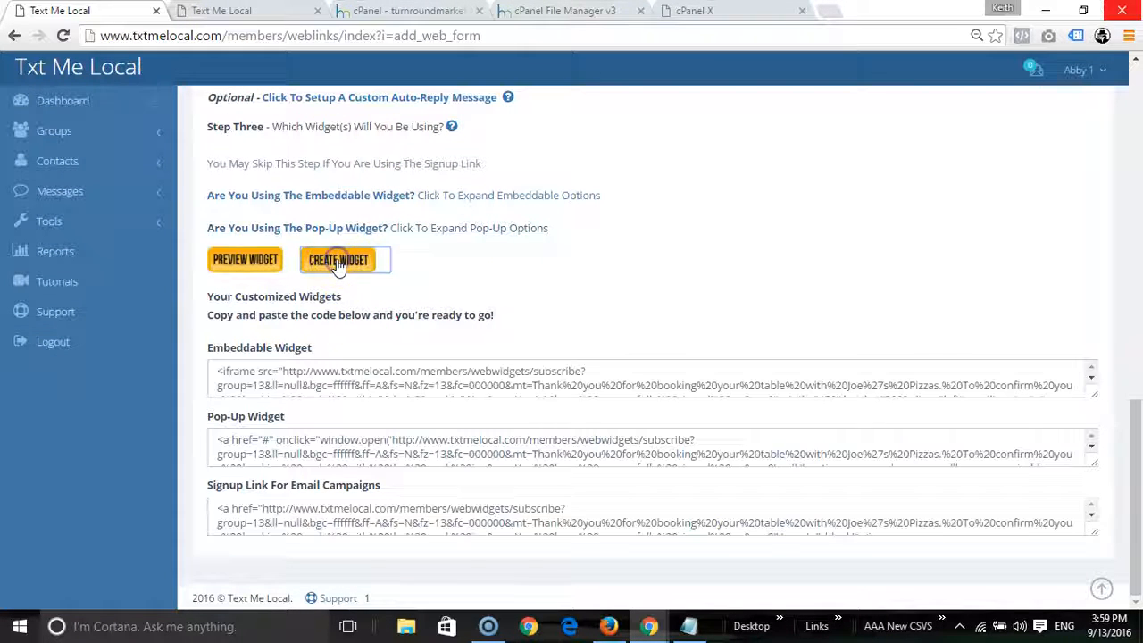
click(219, 367)
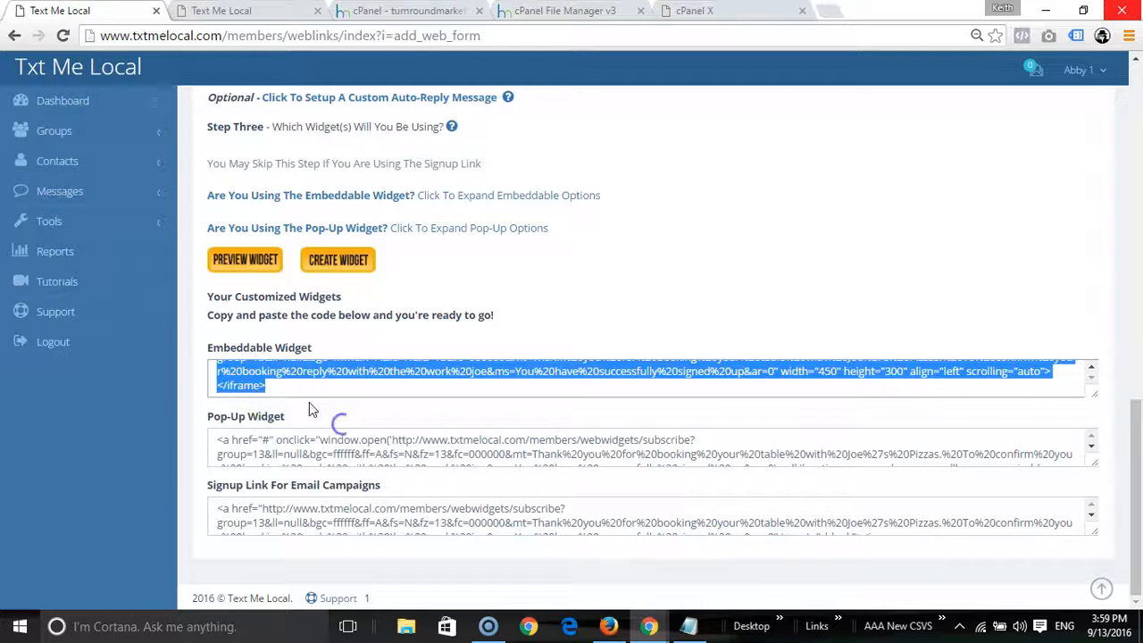
right_click(243, 374)
click(282, 405)
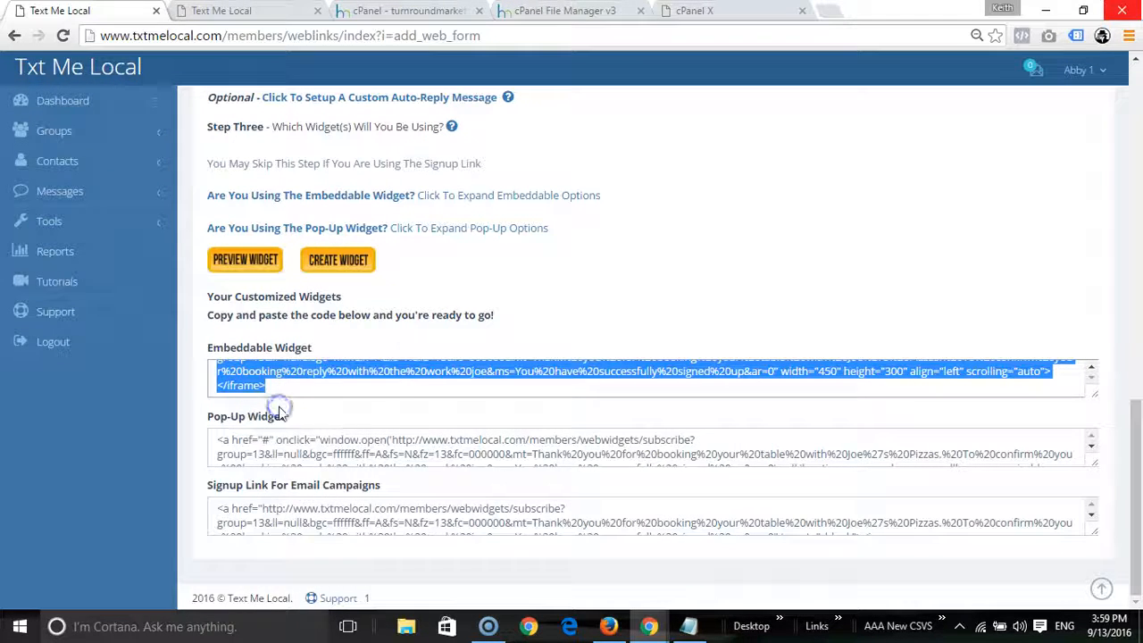
click(515, 282)
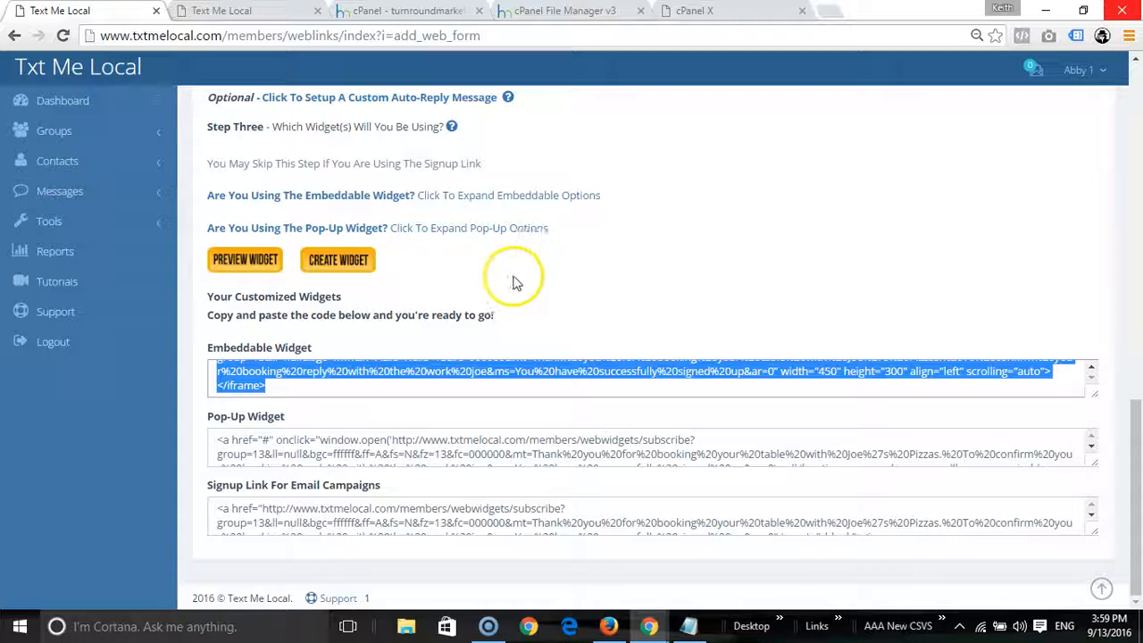
click(446, 292)
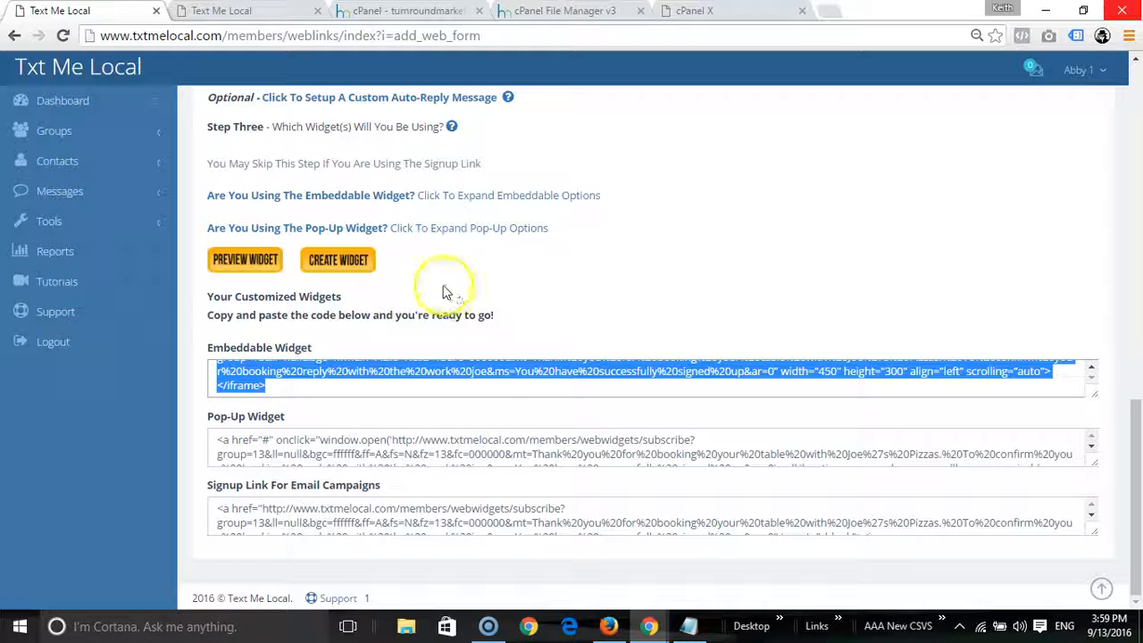
click(237, 268)
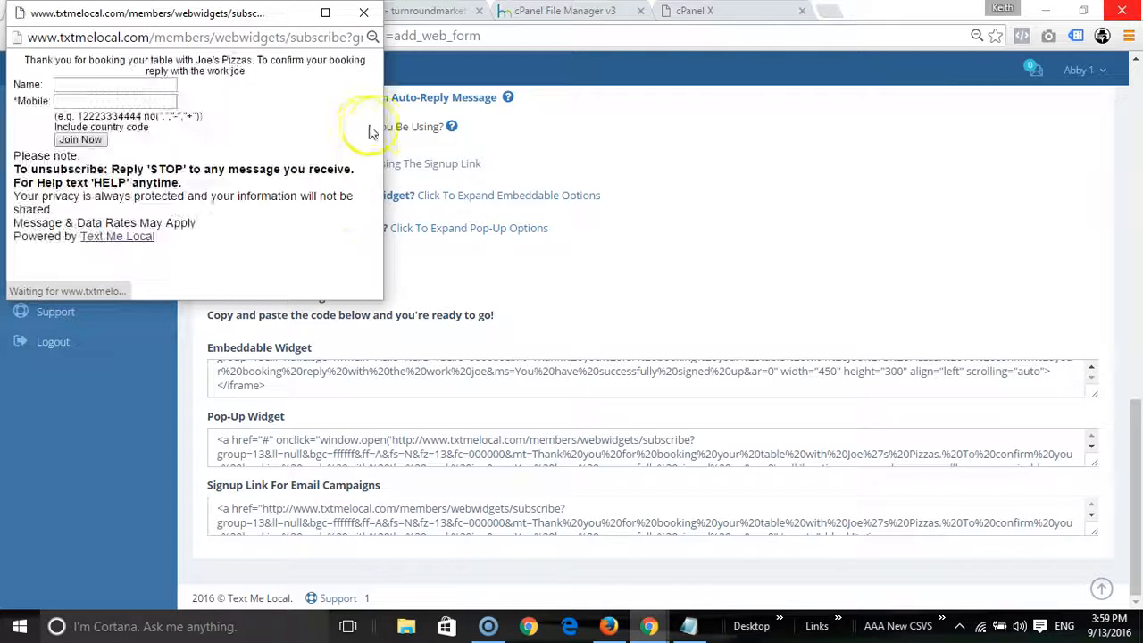
drag(383, 117, 504, 132)
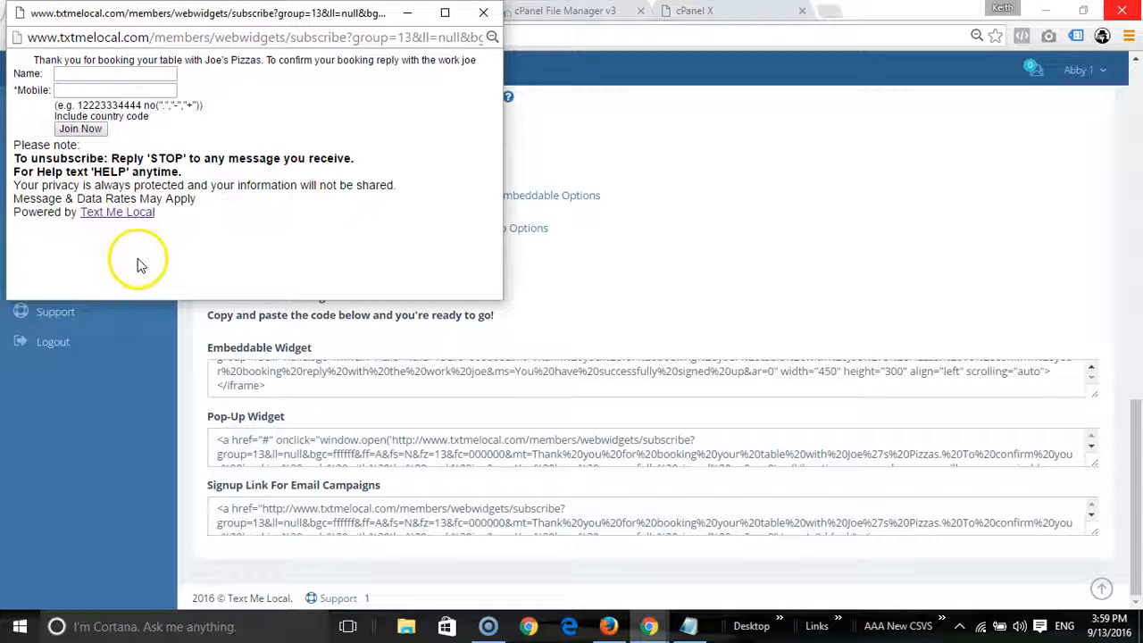
click(67, 90)
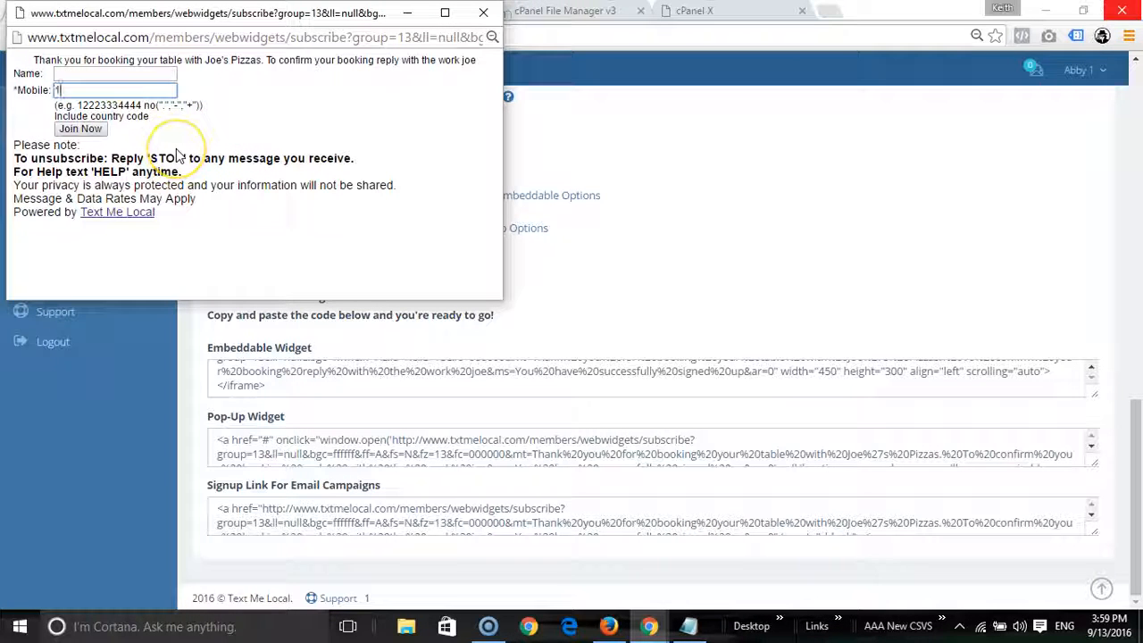
key(BackSpace)
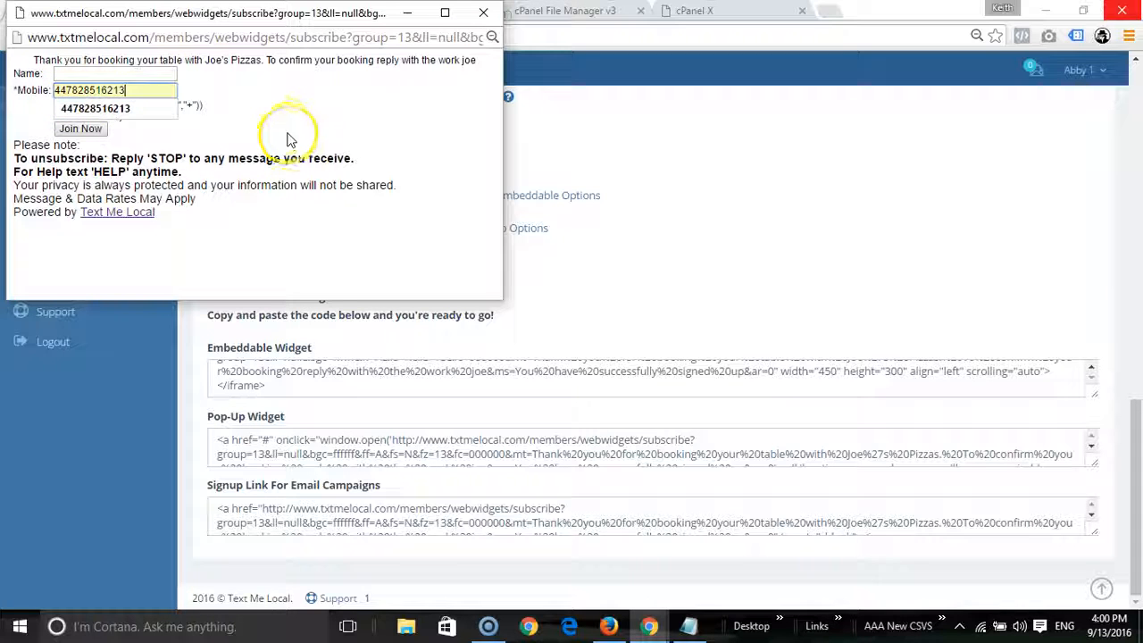
click(170, 109)
drag(199, 90, 52, 81)
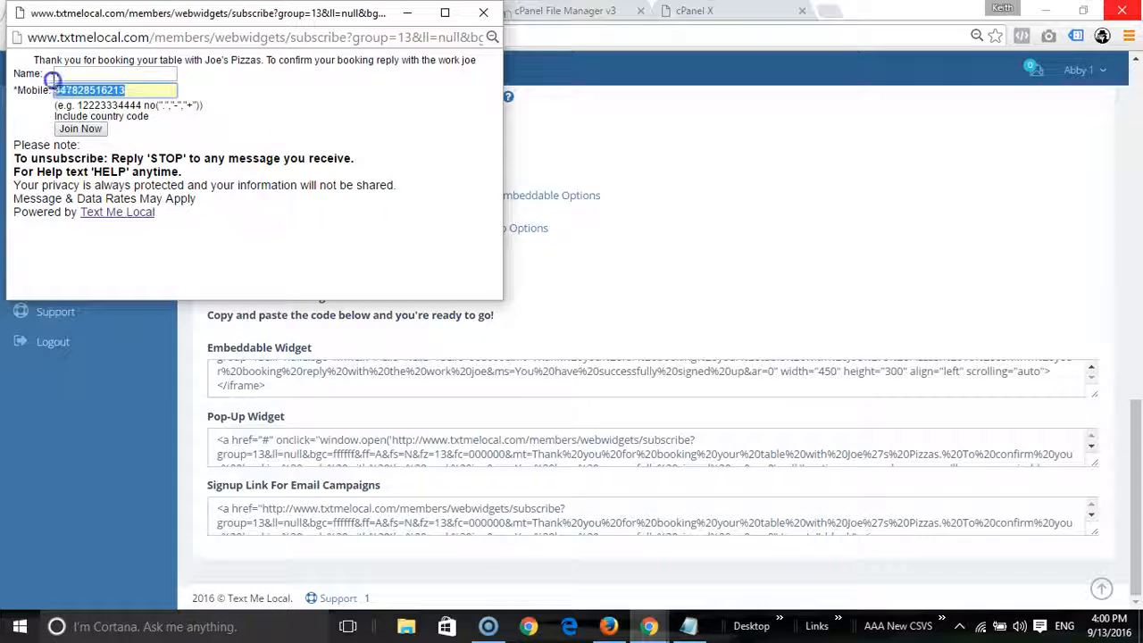
key(BackSpace)
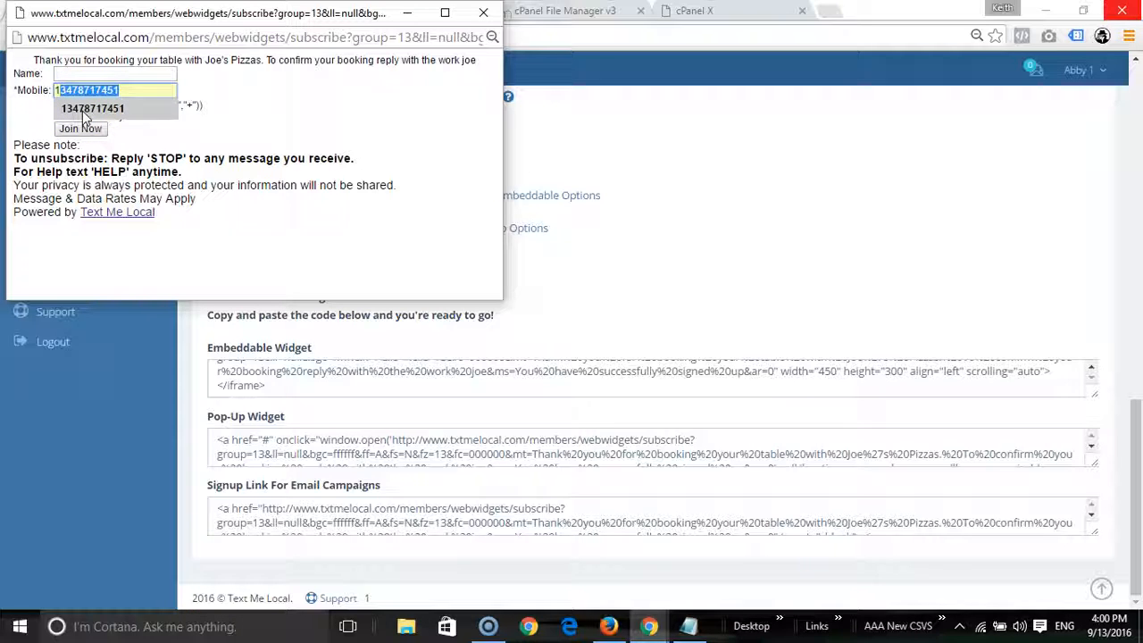
click(224, 125)
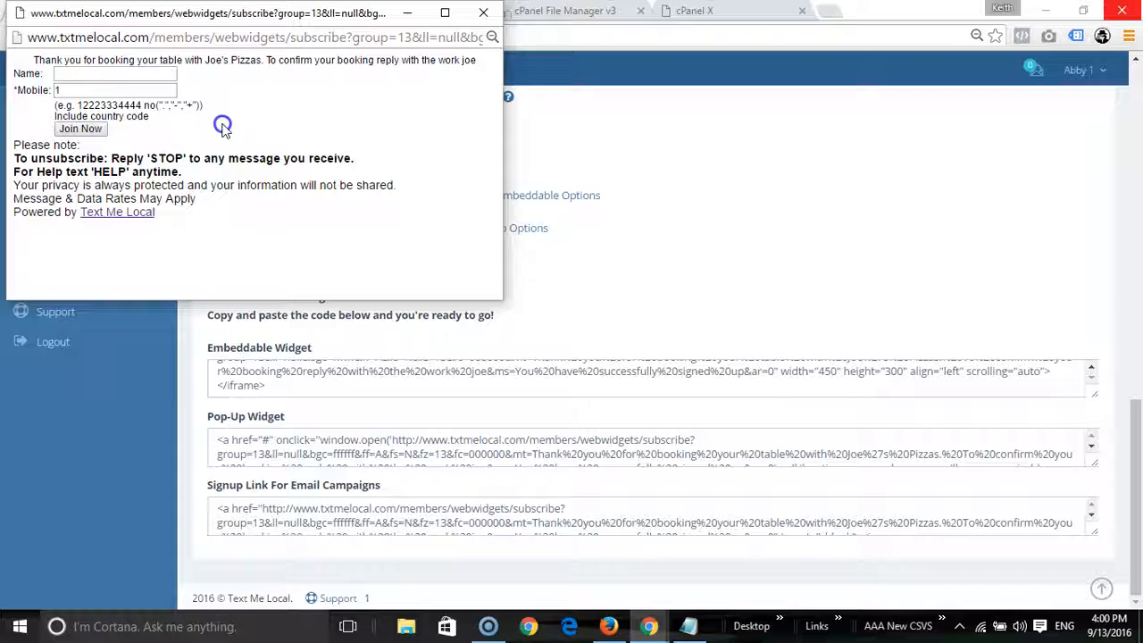
click(483, 12)
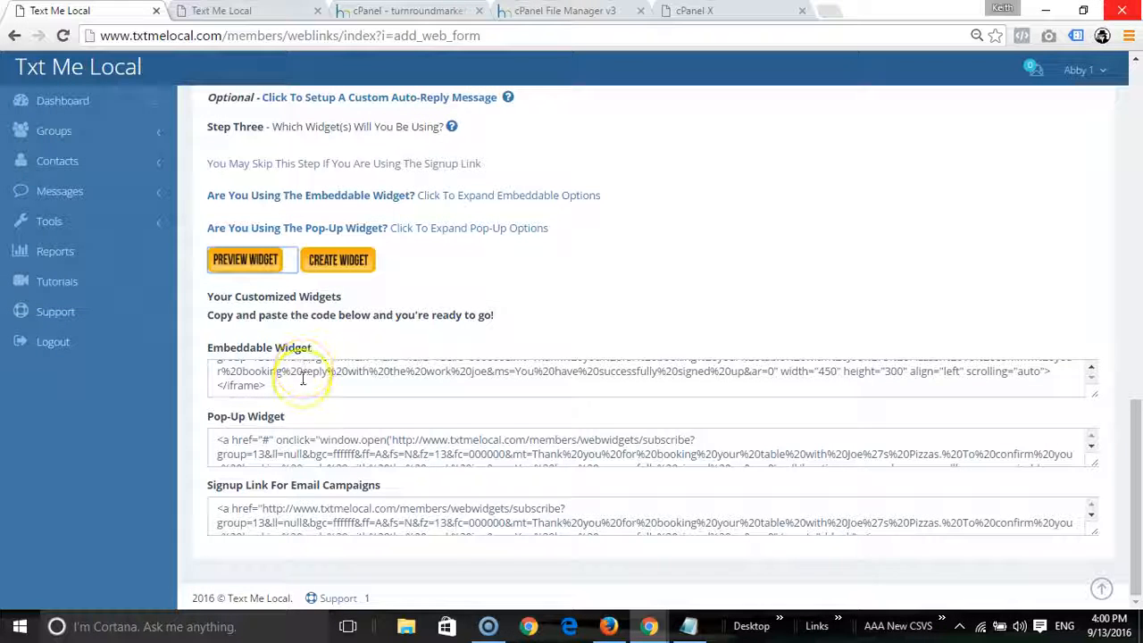